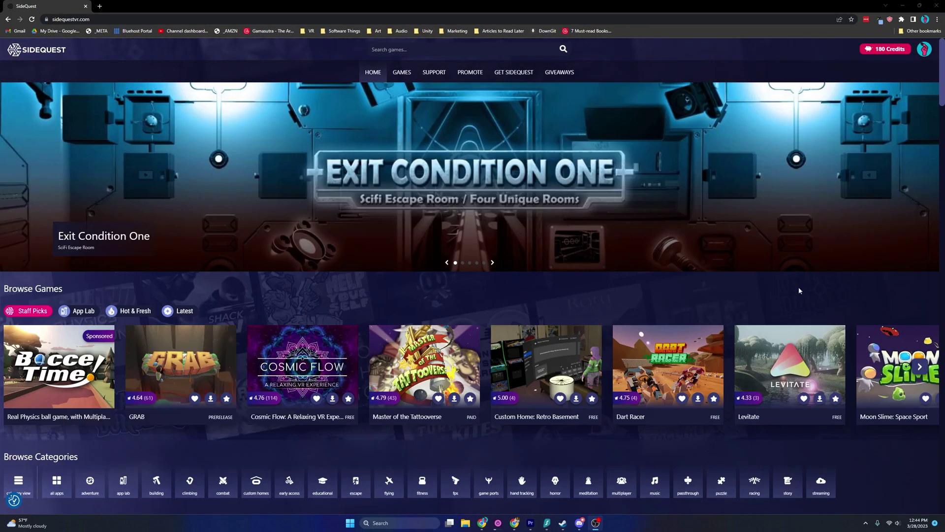
- Browse the App Lab, Hot & Fresh and Staff Picks game listings on SideQuest
left_click(80, 311)
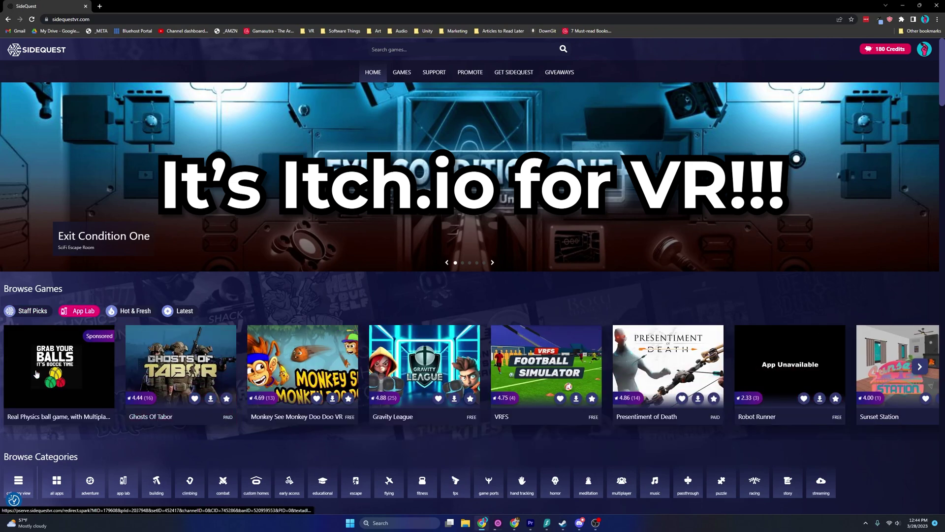
left_click(131, 311)
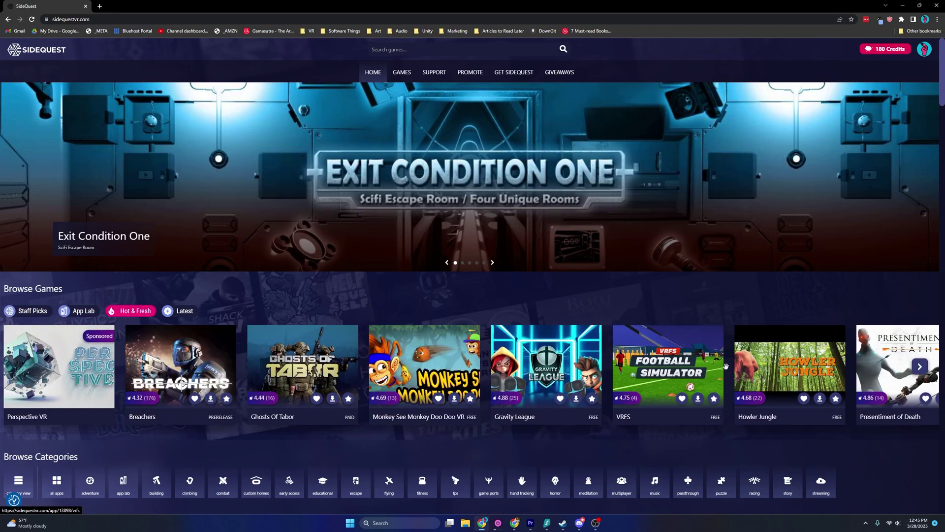
left_click(30, 311)
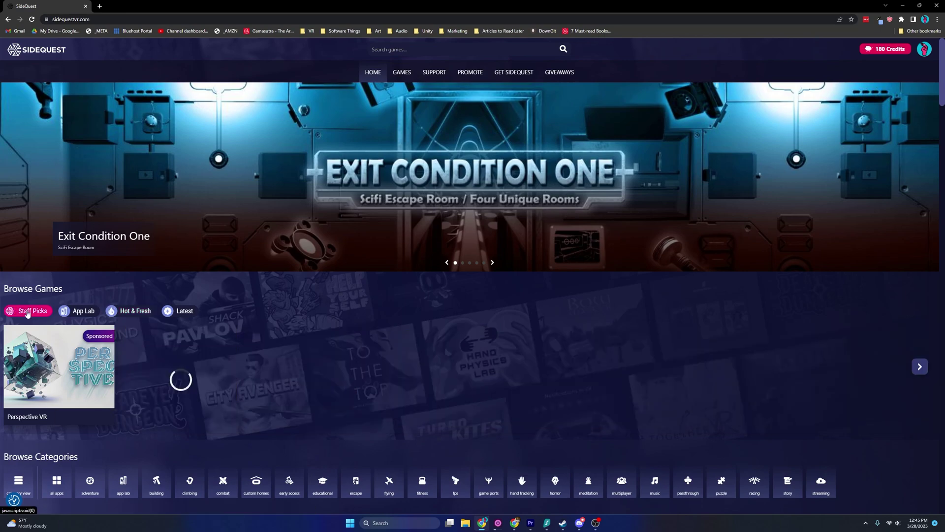
scroll(458, 374, "down", 15)
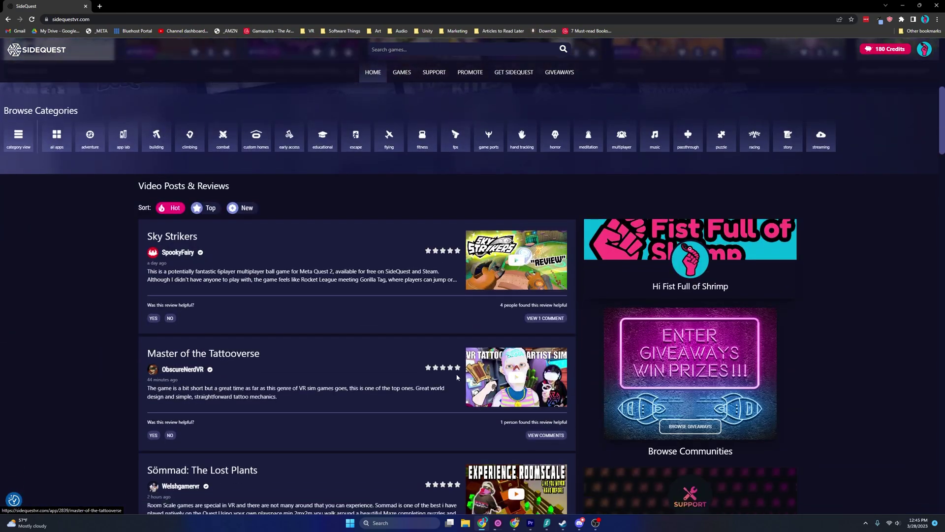
scroll(458, 374, "down", 10)
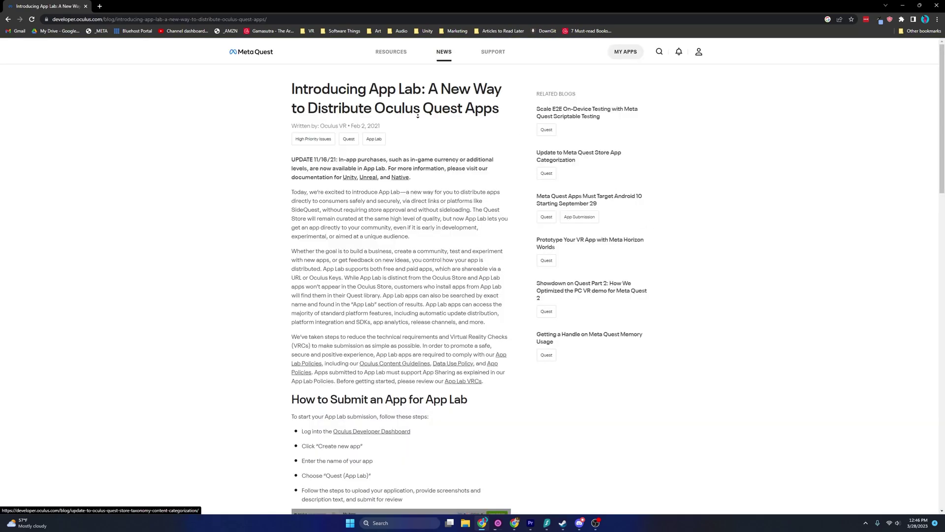
- Scroll through the full all-apps catalogue grid
scroll(451, 183, "down", 11)
scroll(491, 224, "up", 5)
scroll(490, 224, "up", 6)
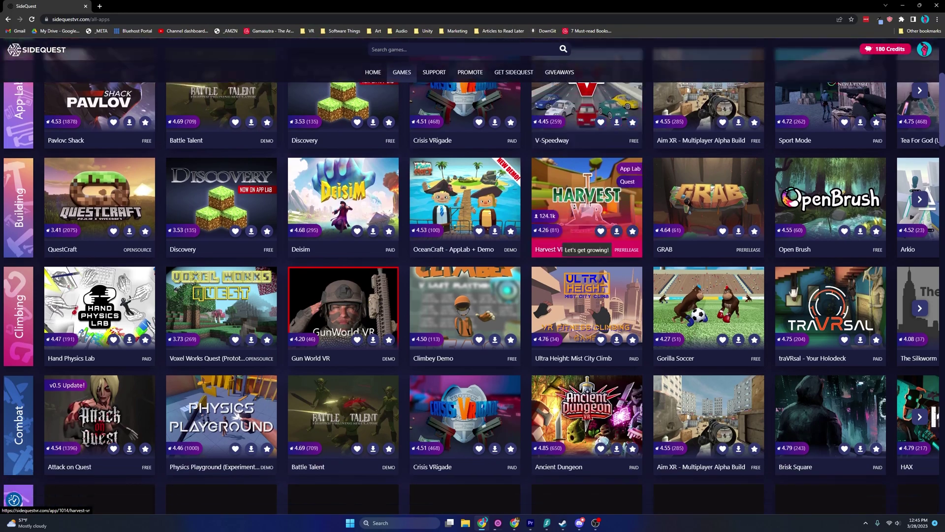
scroll(573, 241, "down", 7)
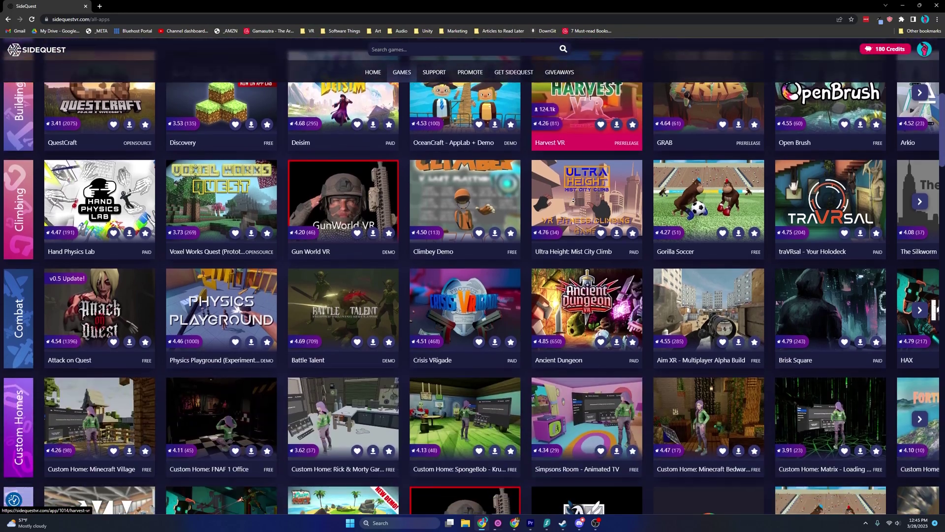
scroll(573, 200, "down", 7)
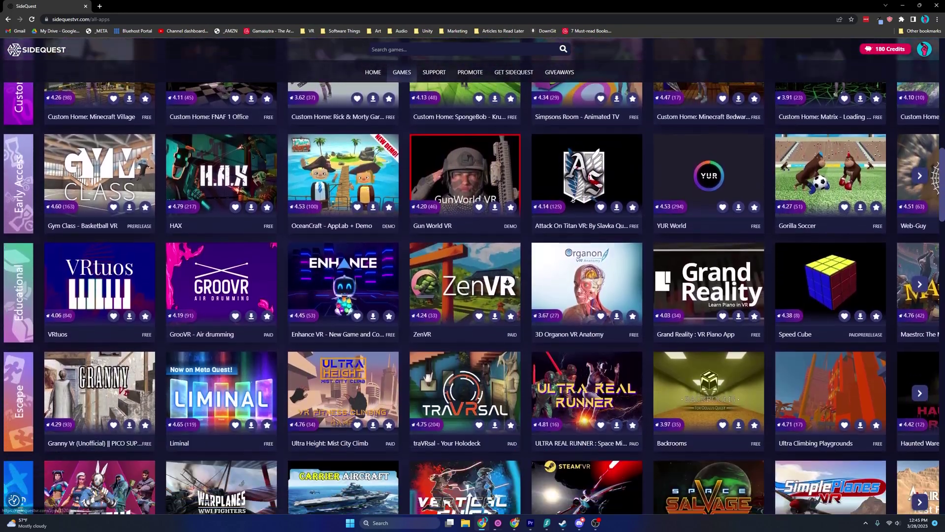
scroll(573, 199, "down", 7)
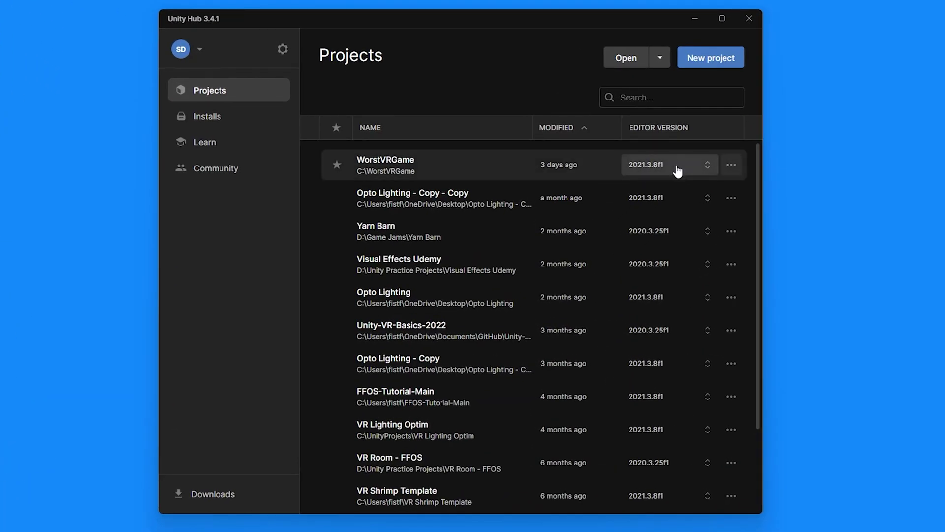
left_click(234, 125)
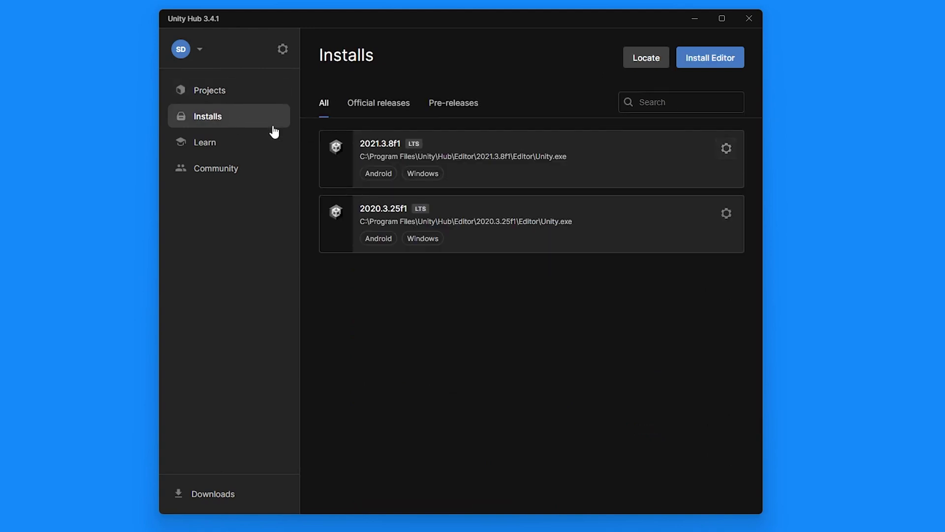
left_click(727, 149)
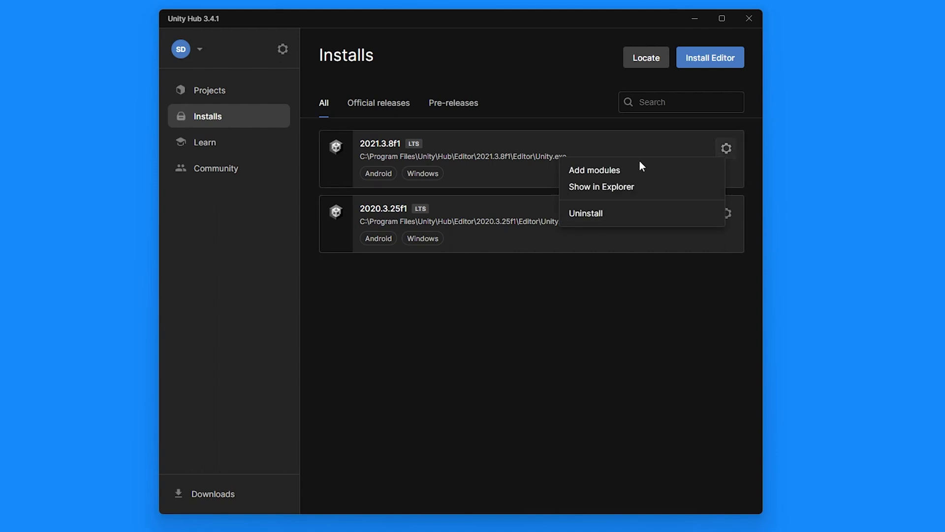
left_click(637, 164)
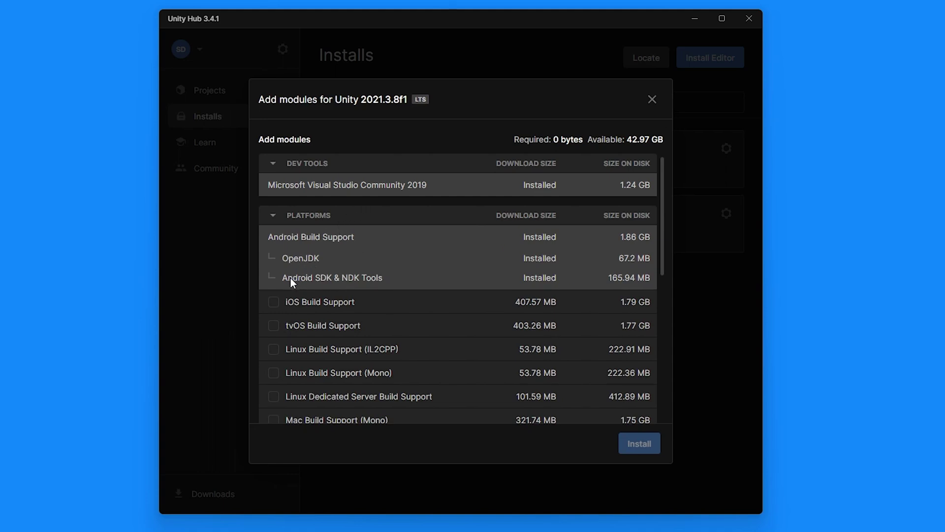
left_click(653, 99)
left_click(262, 100)
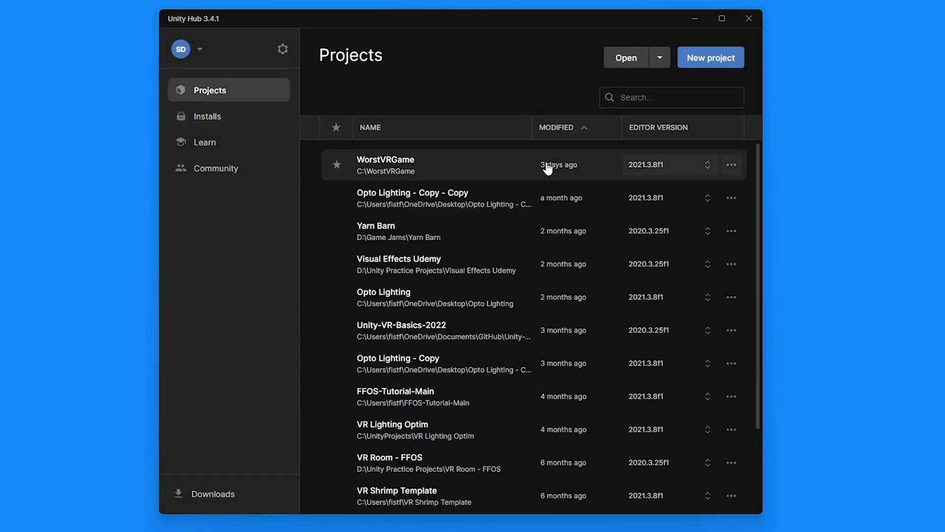
- Open the WorstVRGame project and its Project Settings
left_click(494, 172)
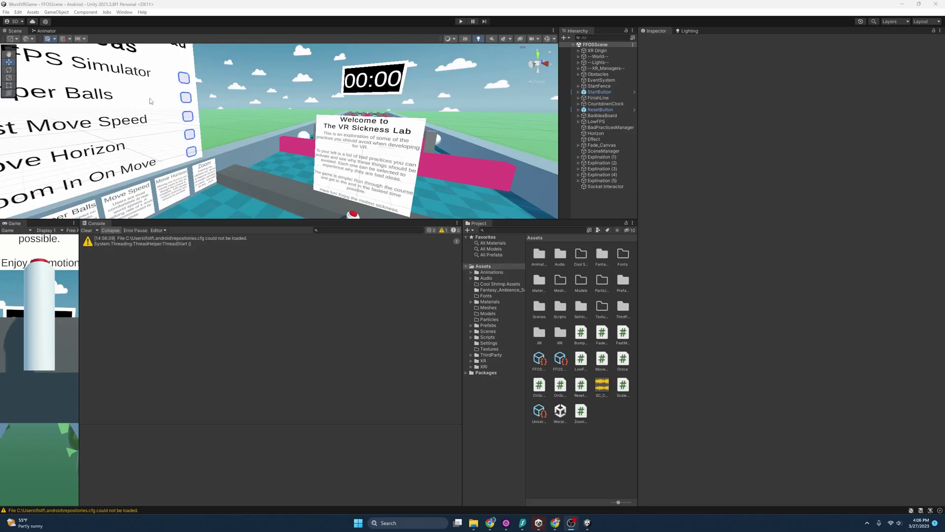
left_click(17, 11)
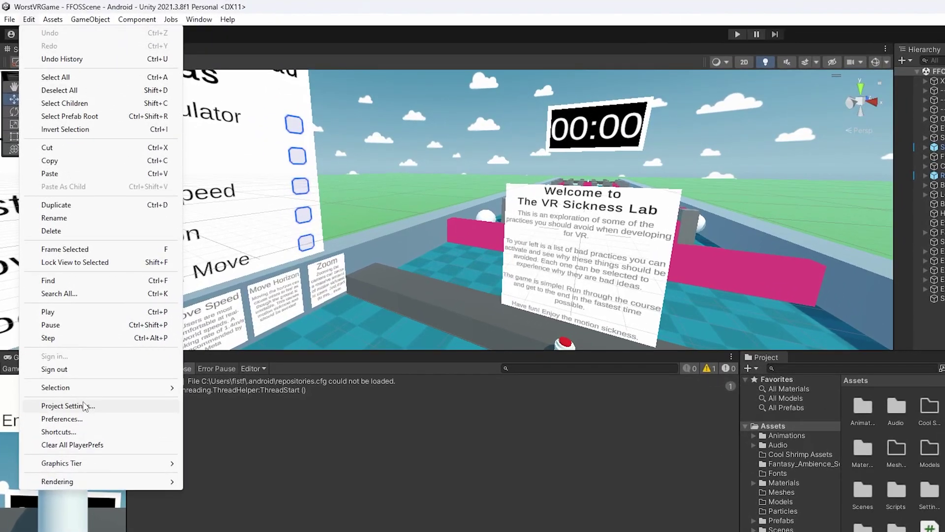
left_click(44, 270)
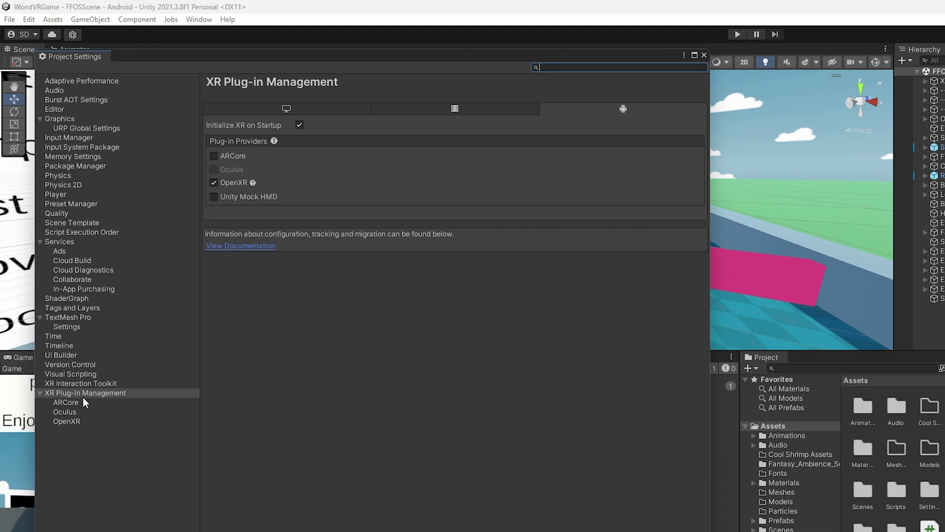
- Review the XR plug-in providers and the Android OpenXR interaction profiles, adding none
left_click(302, 109)
left_click(576, 109)
left_click(67, 421)
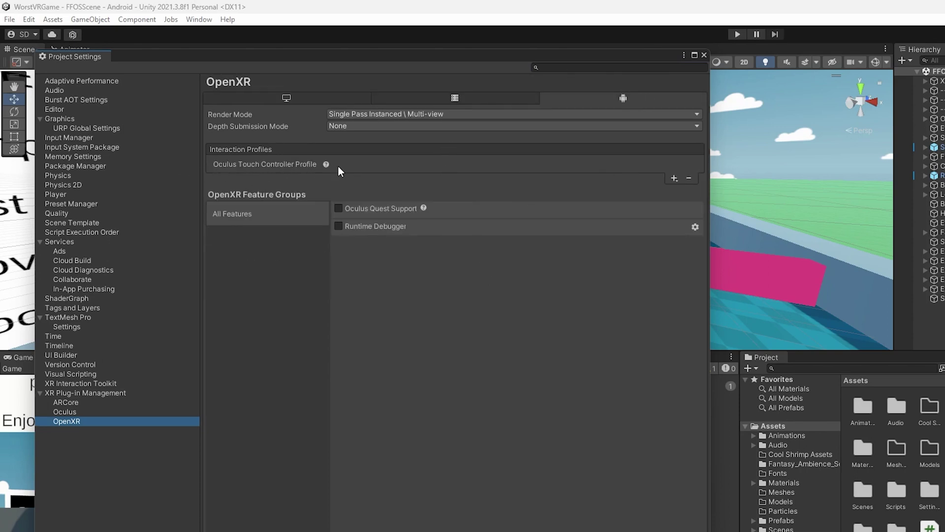
left_click(673, 178)
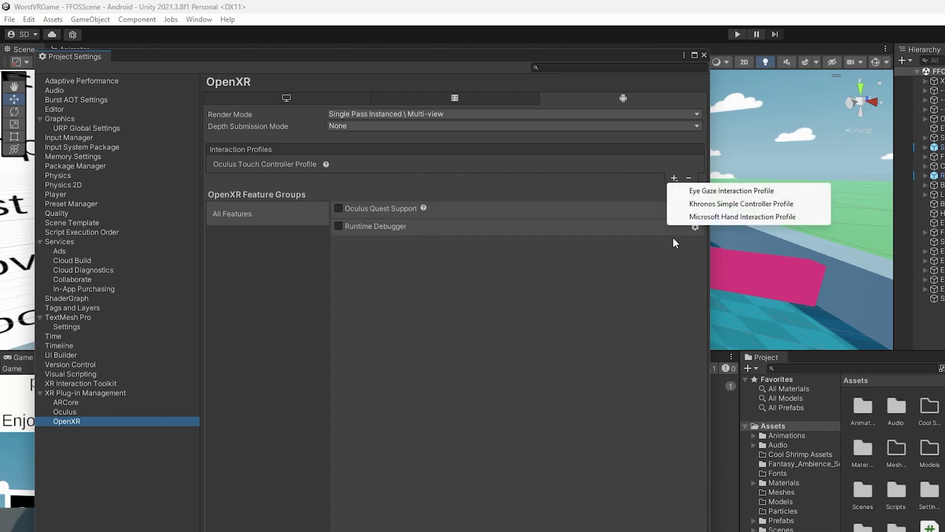
left_click(613, 235)
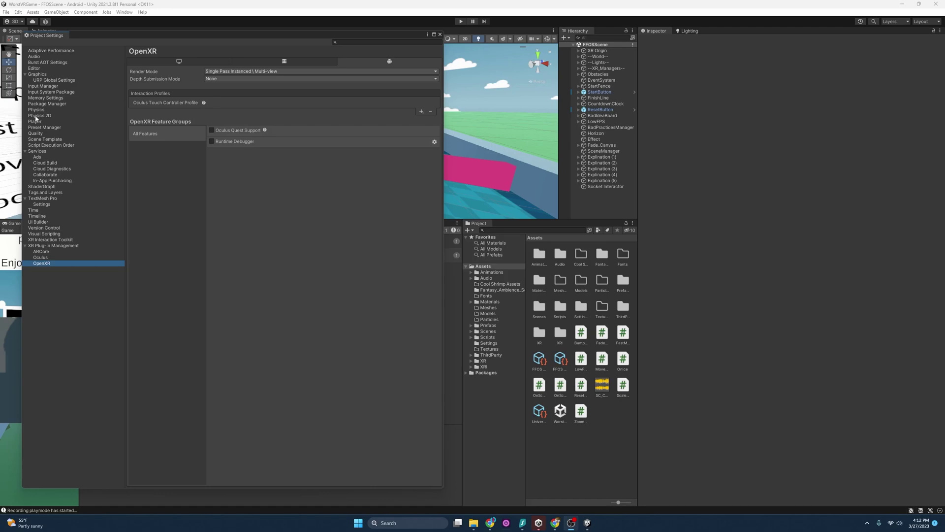
left_click(35, 120)
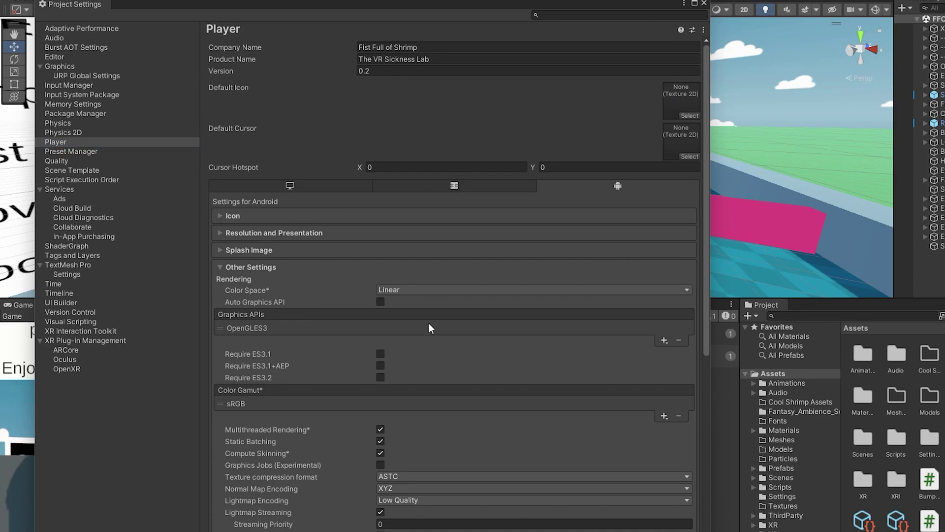
- Keep the colour space set to Linear
left_click(430, 290)
left_click(412, 270)
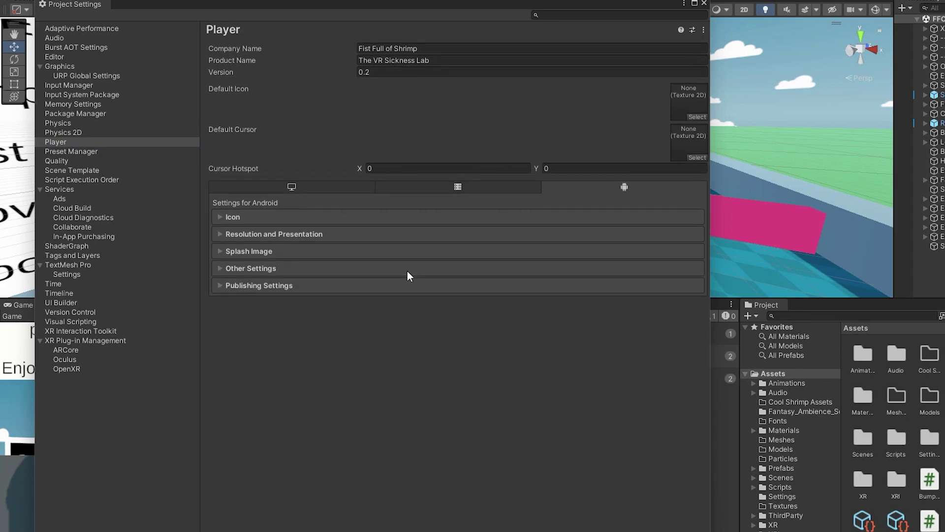
scroll(411, 424, "down", 6)
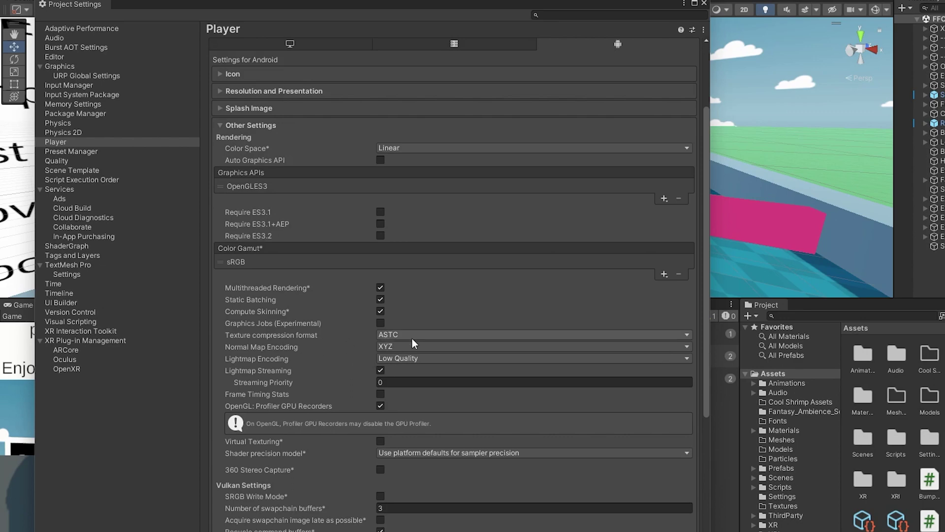
scroll(394, 345, "down", 13)
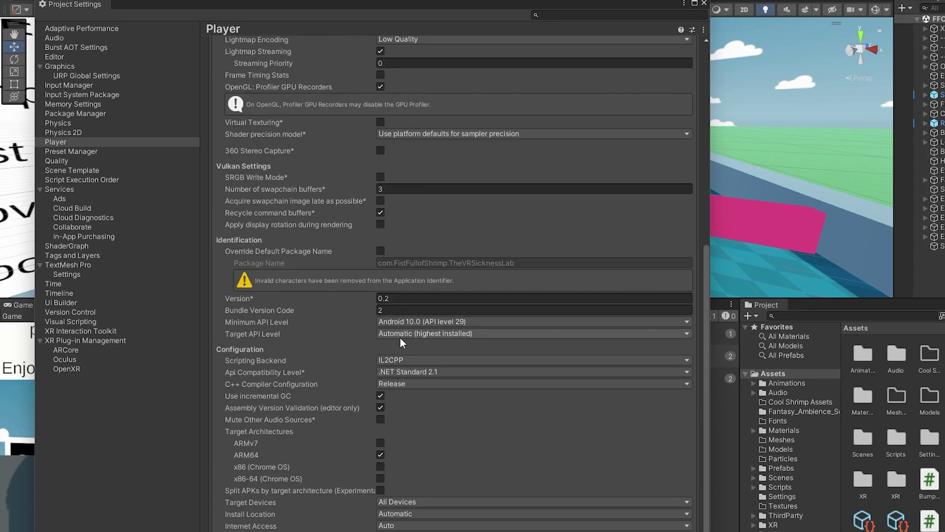
- Keep Minimum API Level at Android 10.0 and Target API Level on Automatic
left_click(410, 323)
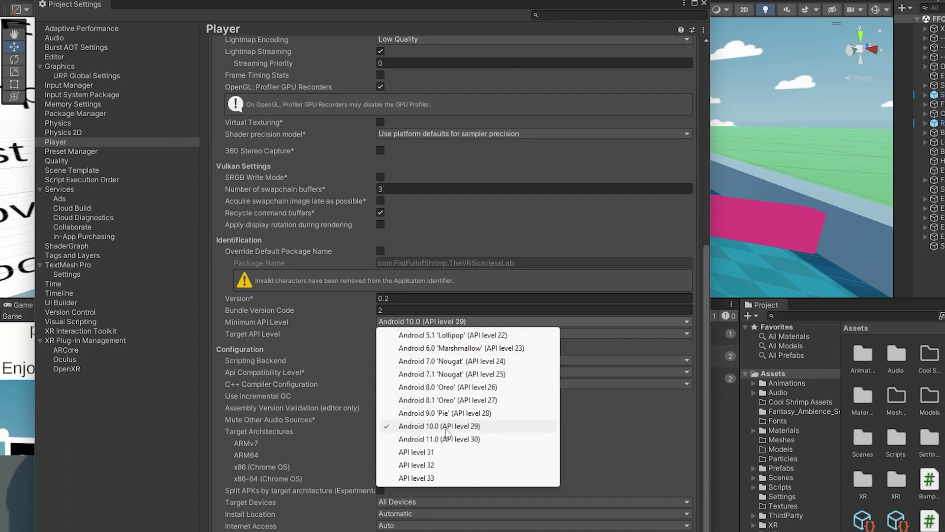
left_click(429, 426)
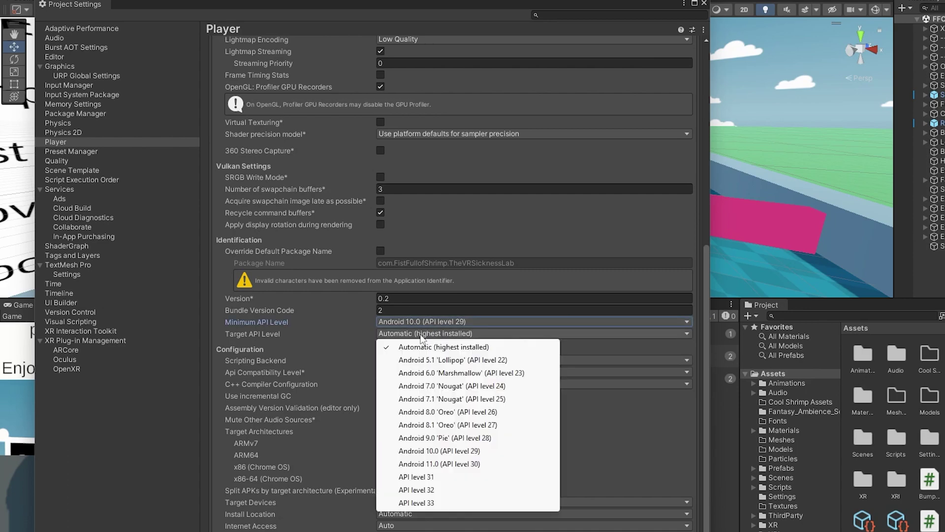
left_click(426, 335)
left_click(397, 334)
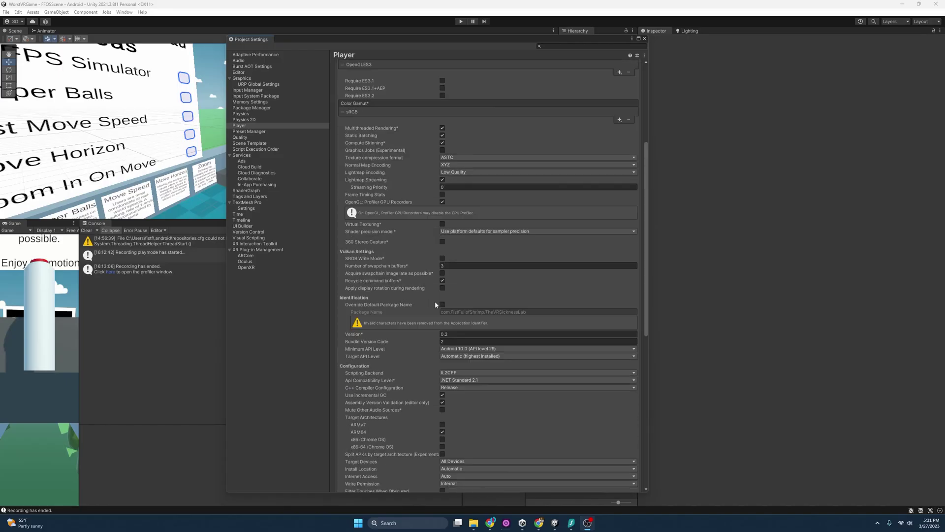
scroll(369, 422, "up", 5)
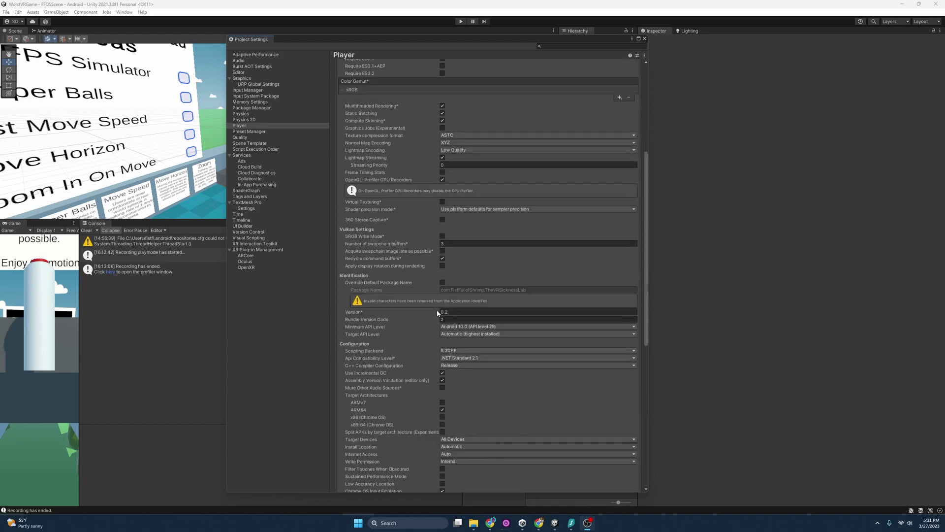
- Enable Custom Keystore in the Android Publishing Settings
scroll(378, 212, "up", 4)
scroll(336, 187, "up", 1)
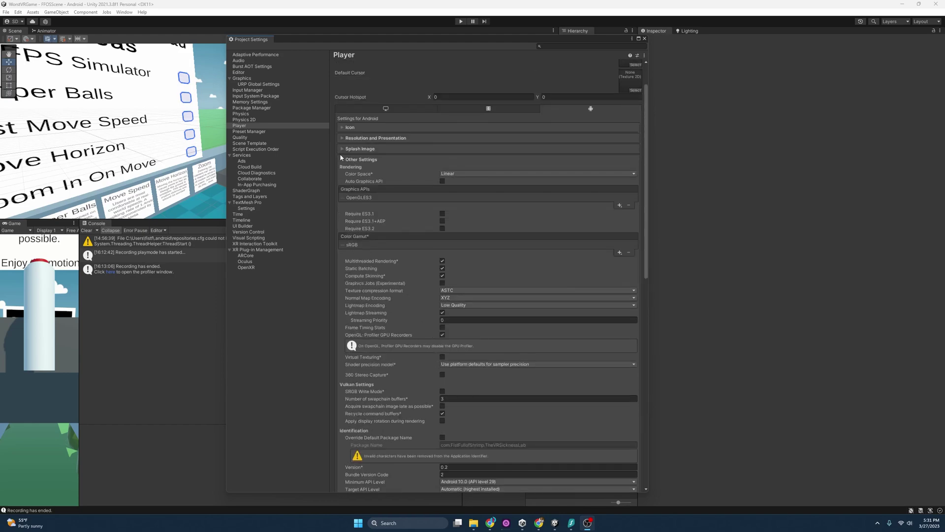
left_click(340, 156)
left_click(342, 216)
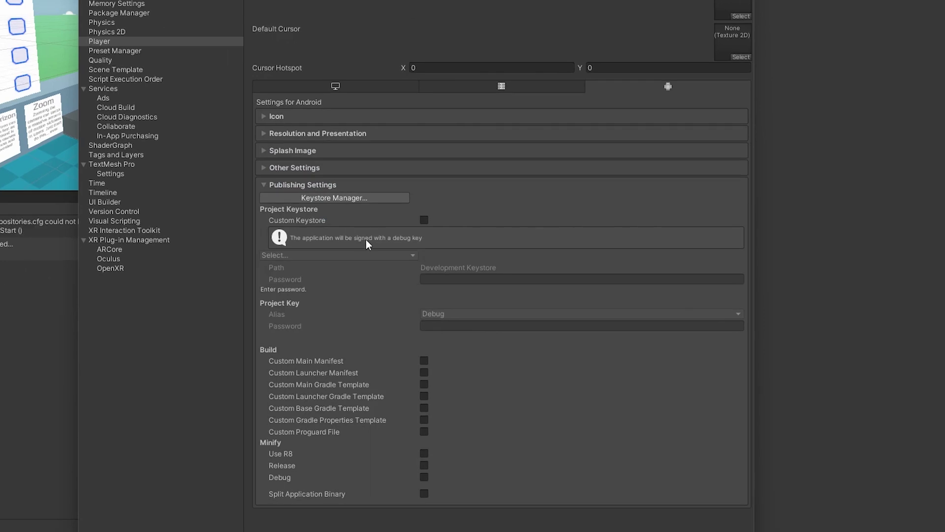
left_click(425, 220)
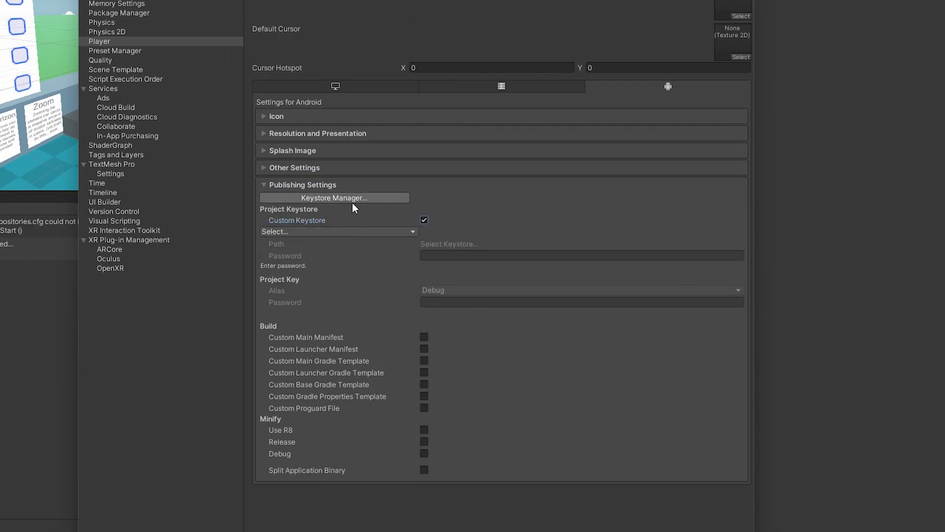
- Start creating a new keystore from the Keystore Manager
left_click(352, 202)
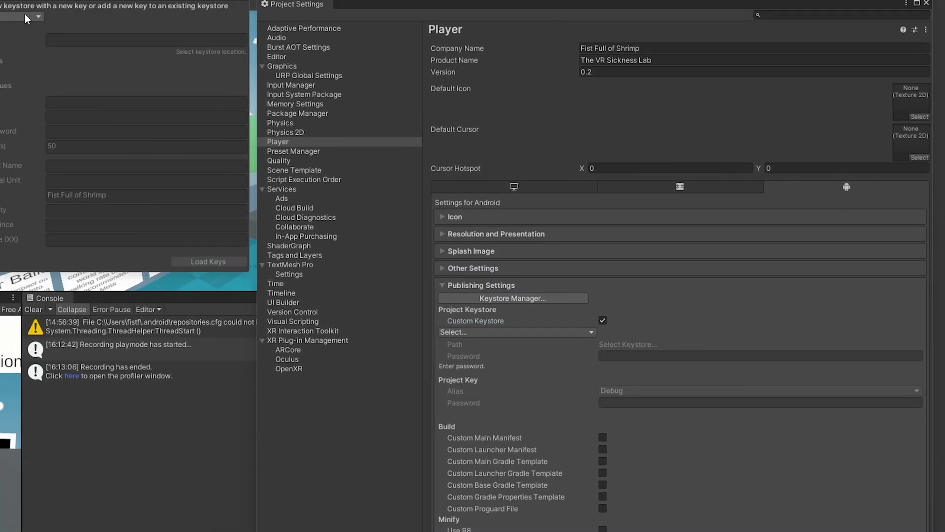
left_click(25, 14)
mouse_move(138, 89)
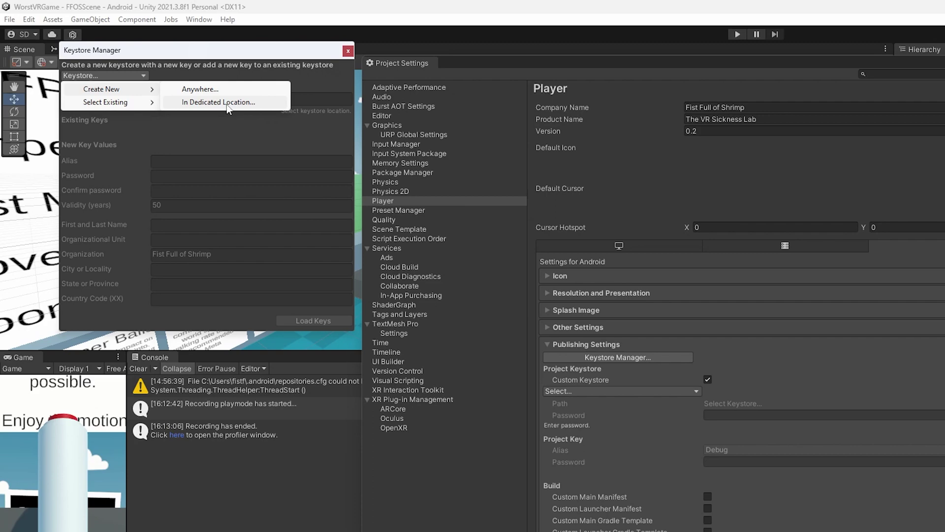
- Create a TutorialKeystore folder on the Desktop for the new keystore
left_click(226, 104)
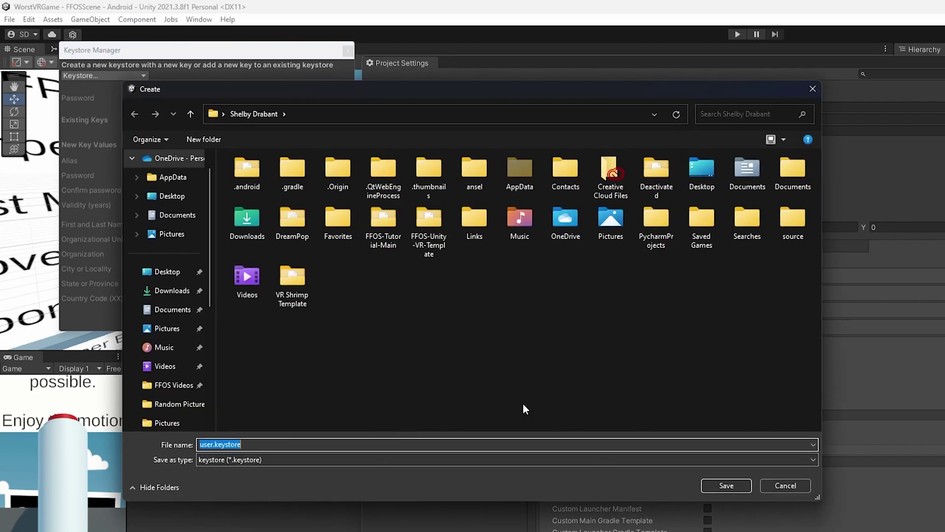
right_click(389, 315)
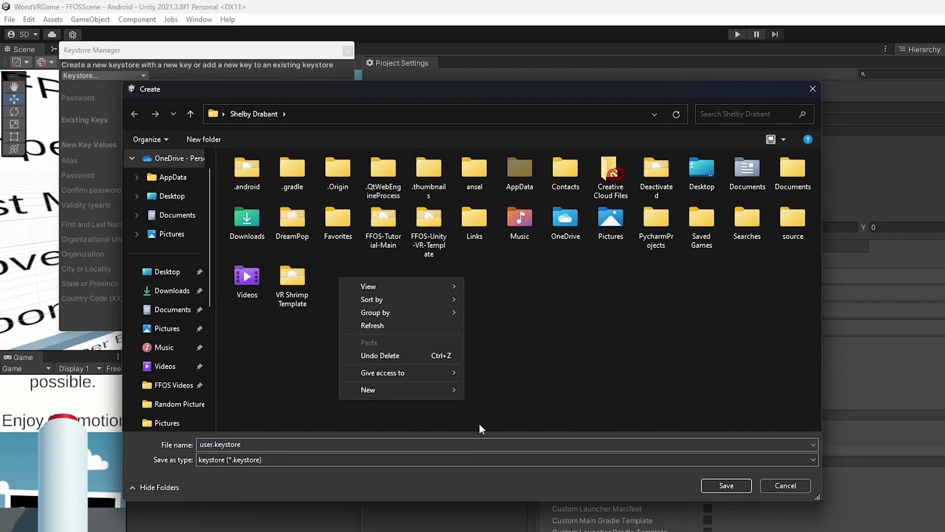
left_click(172, 290)
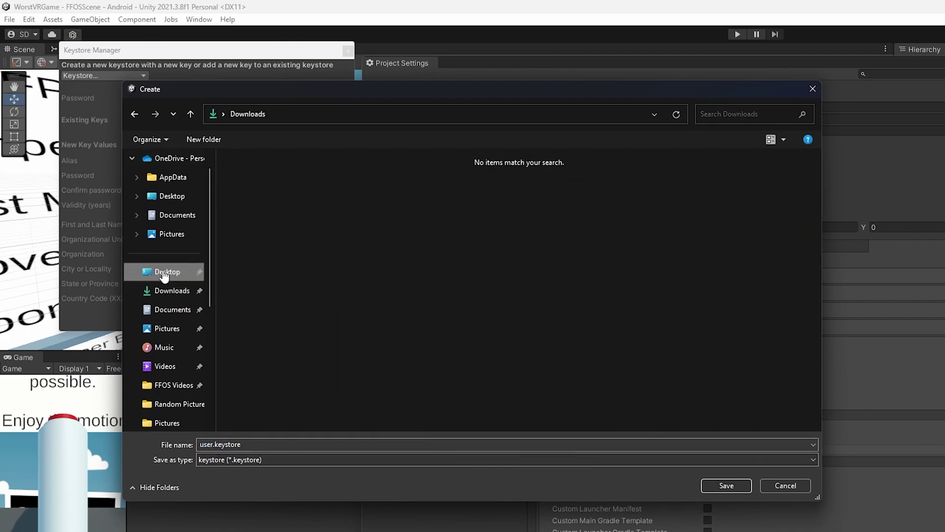
left_click(167, 271)
right_click(453, 409)
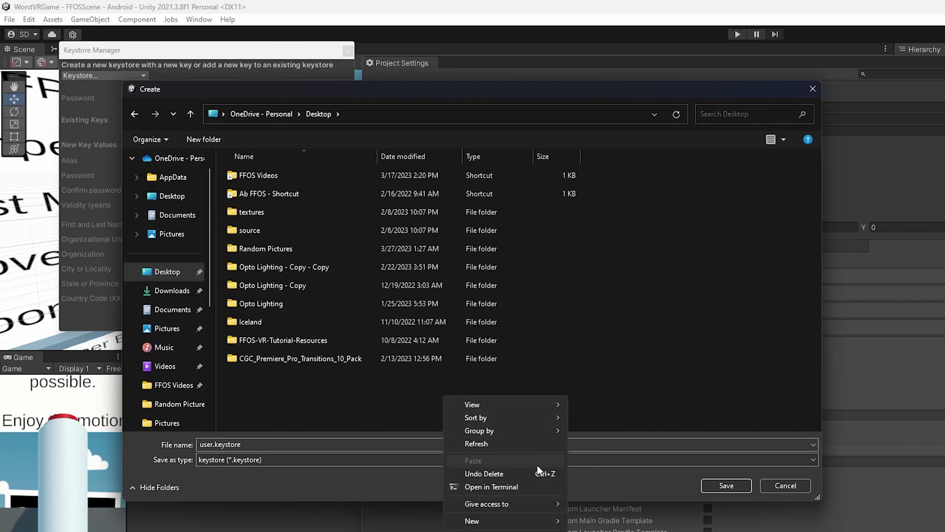
mouse_move(551, 521)
left_click(591, 523)
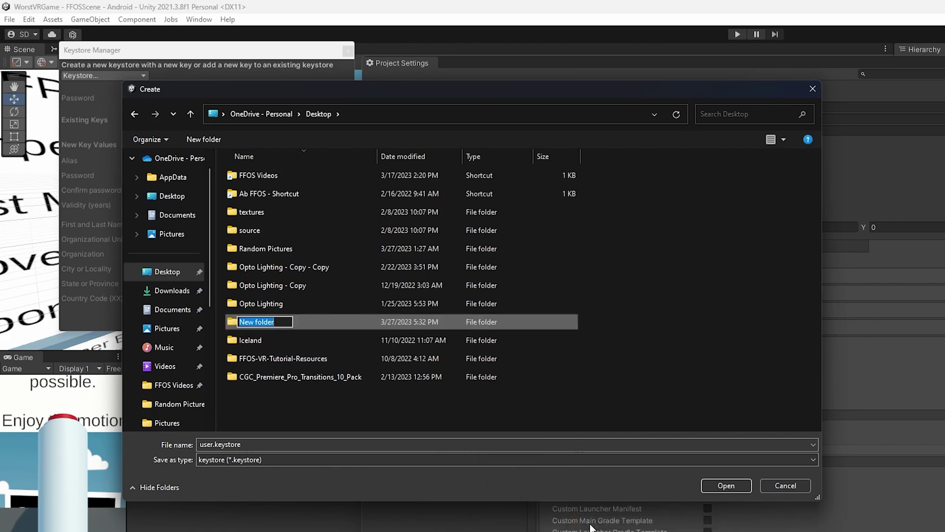
type("TutorialKeystore")
key("Return")
- Save user.keystore inside the TutorialKeystore folder
double_click(273, 208)
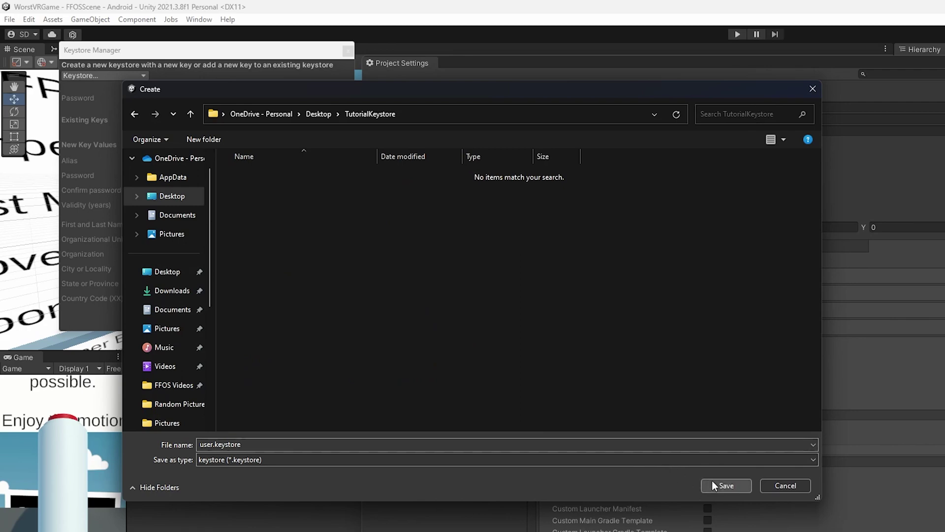
left_click(713, 483)
left_click_drag(213, 48, 702, 221)
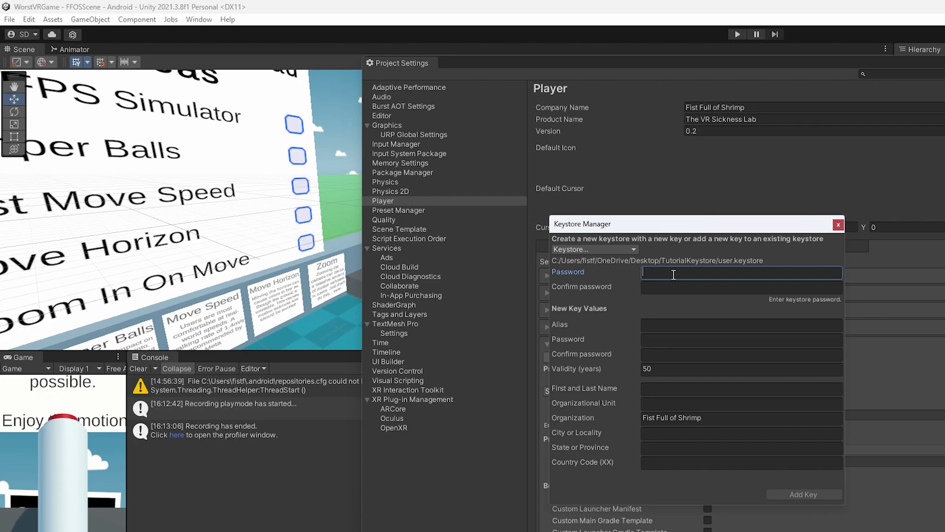
- Add the 'vr sickness' key with owner details, make it the project's signing key, and close settings
type("vr sicknessShelby Drabant LLCSeattleWAUS")
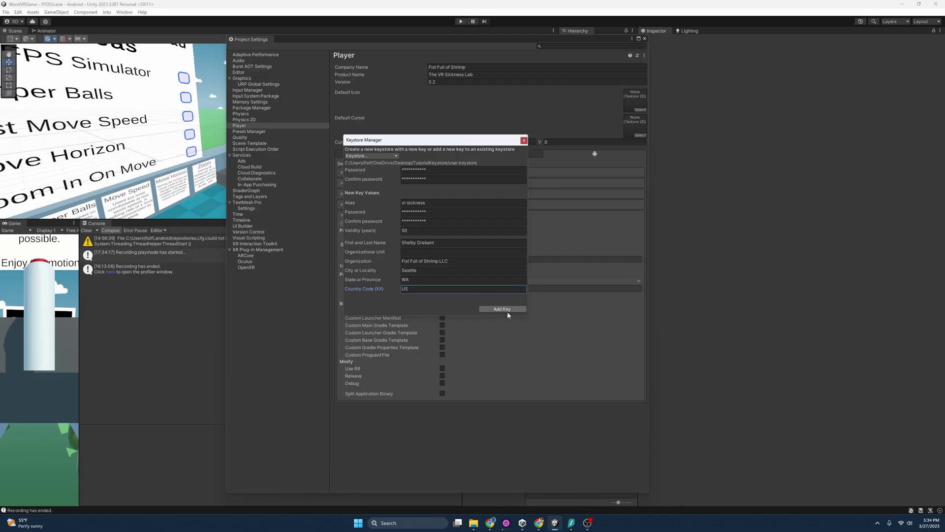
left_click(506, 310)
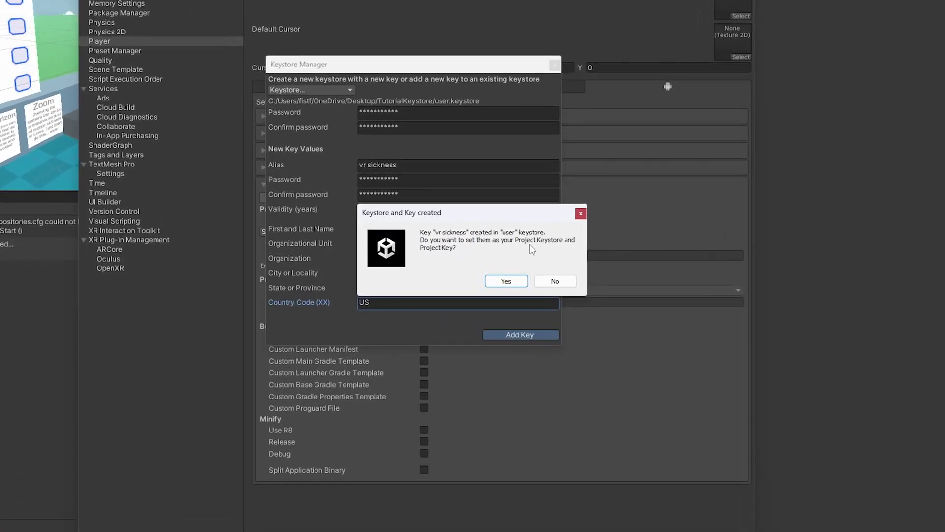
left_click(507, 282)
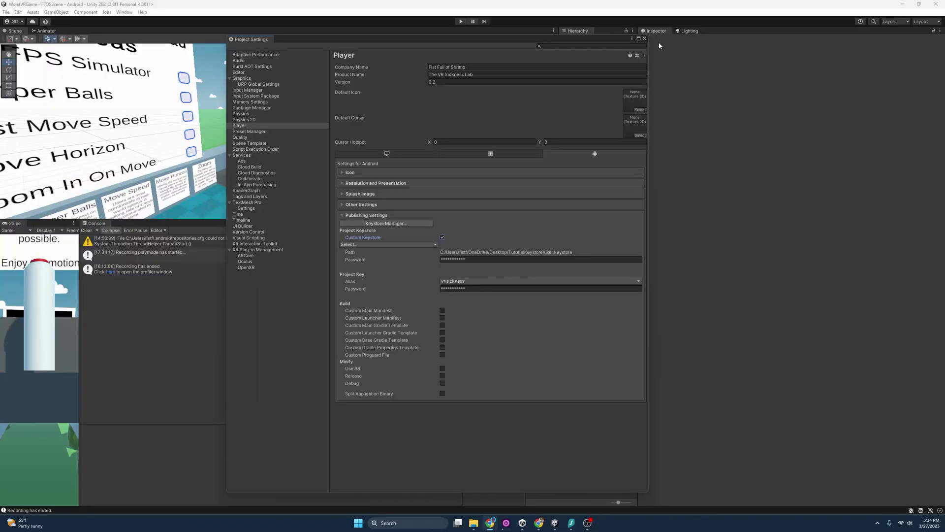
left_click(644, 39)
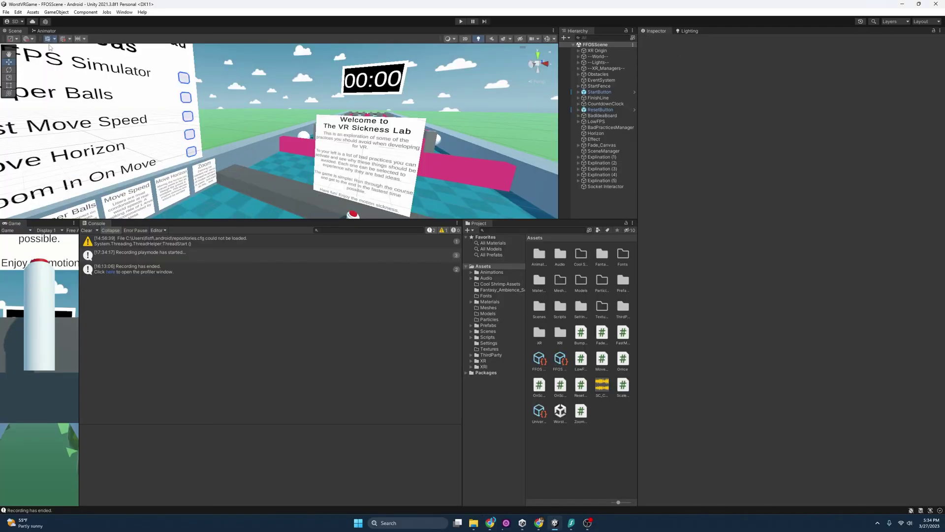
- Open Build Settings and keep Android as the target platform
left_click(6, 12)
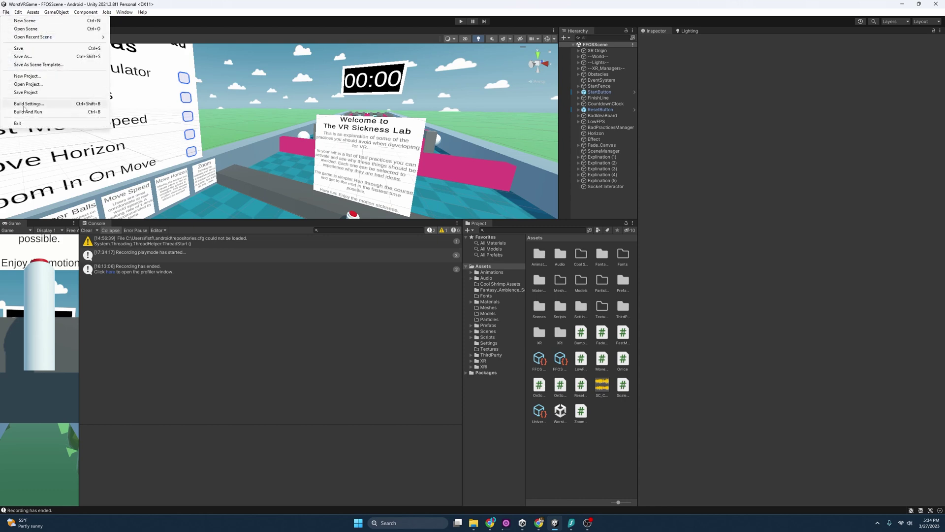
left_click(39, 104)
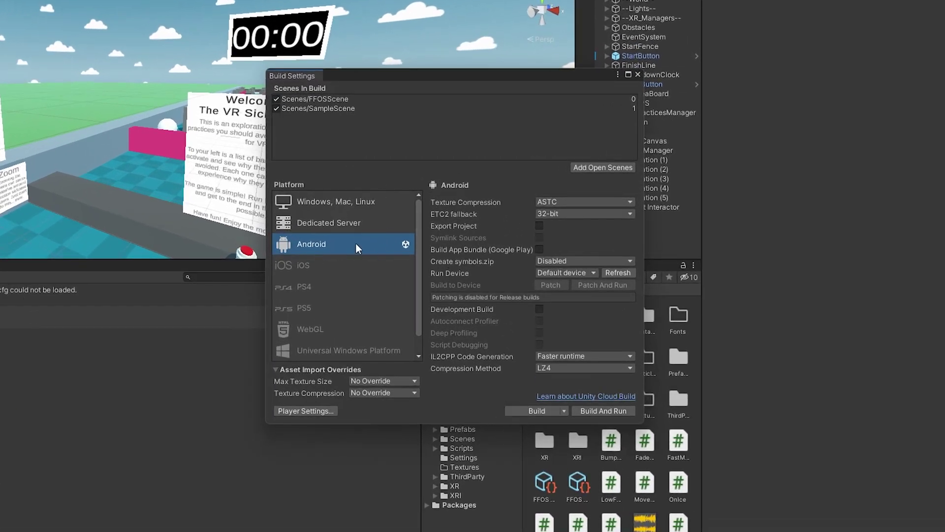
left_click_drag(415, 77, 326, 94)
left_click(262, 220)
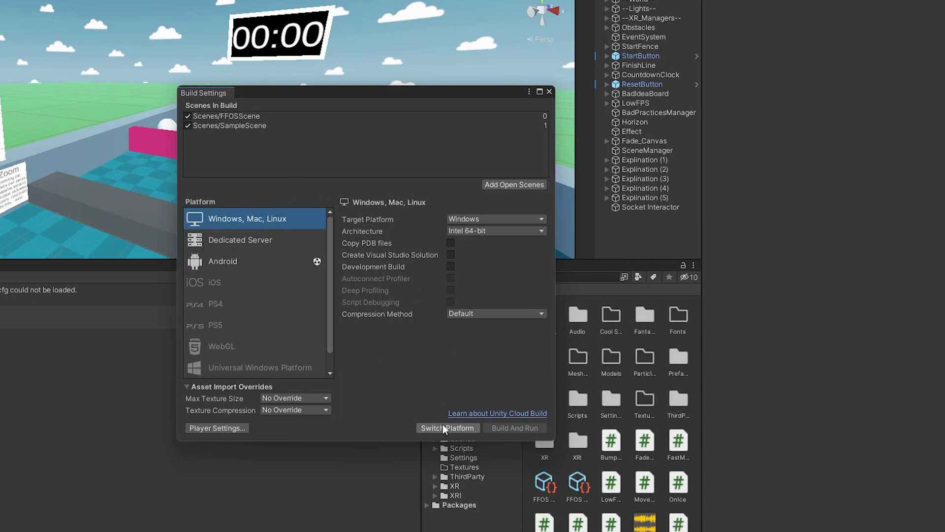
left_click(263, 262)
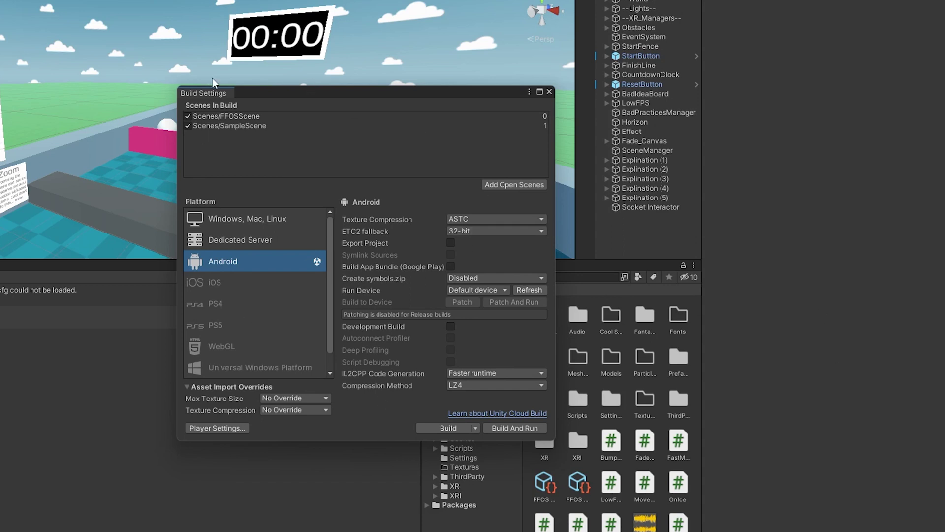
- Select the Scenes/FFOSScene entry and start the Android build
left_click_drag(241, 98, 229, 104)
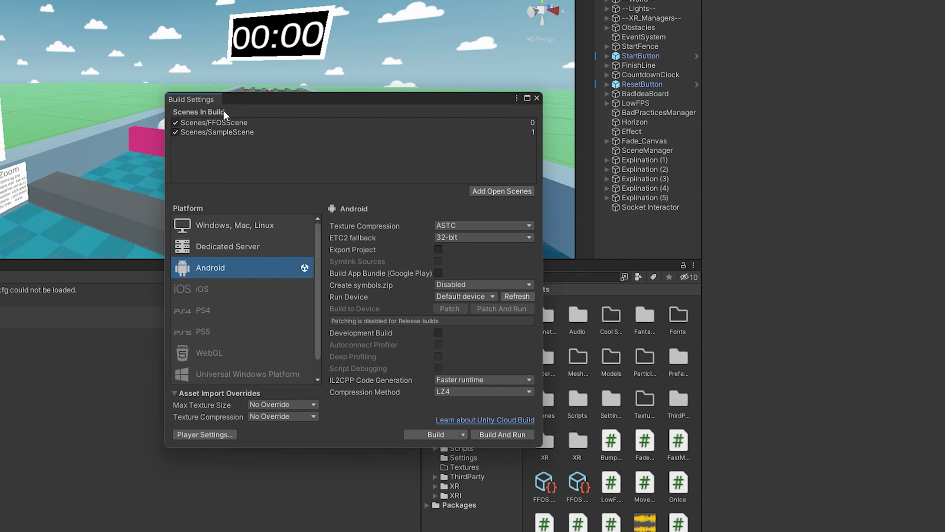
left_click_drag(224, 105, 220, 104)
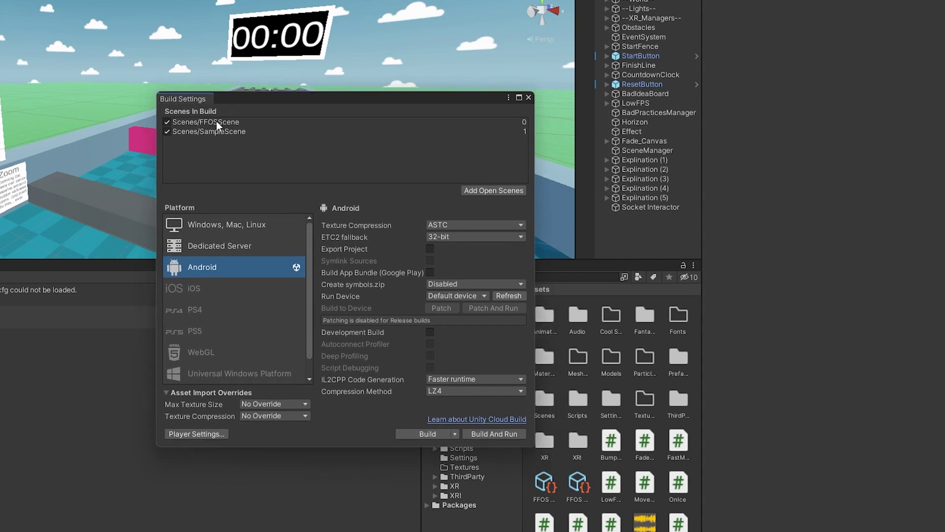
mouse_move(212, 129)
left_mouse_down()
mouse_move(208, 116)
mouse_move(214, 130)
left_mouse_up()
left_click(200, 121)
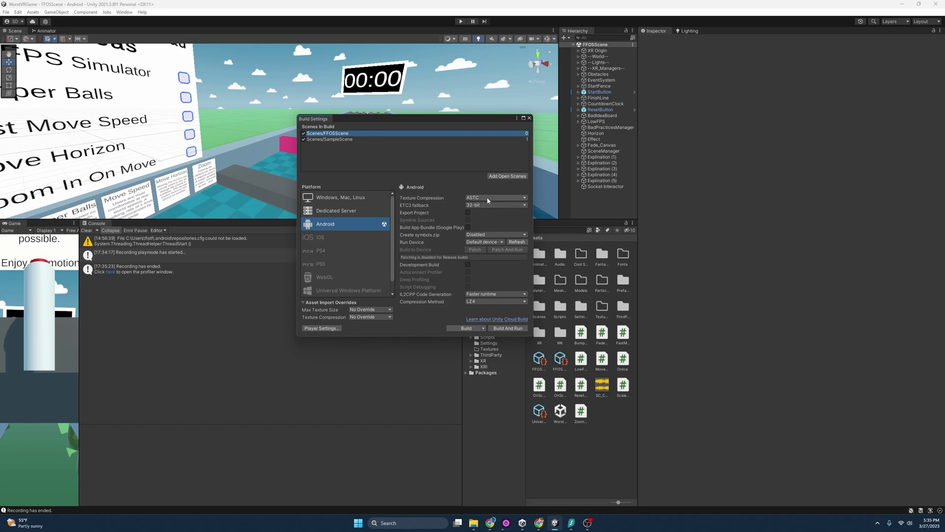
left_click(466, 328)
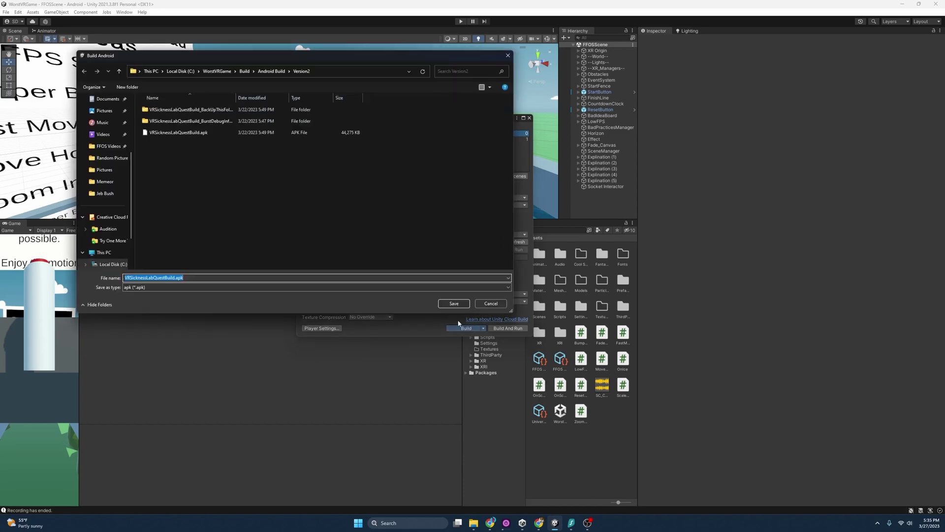
- Create a 'Sidequest Build' folder inside WorstVRGame's Build > Android Build folder
left_click(257, 71)
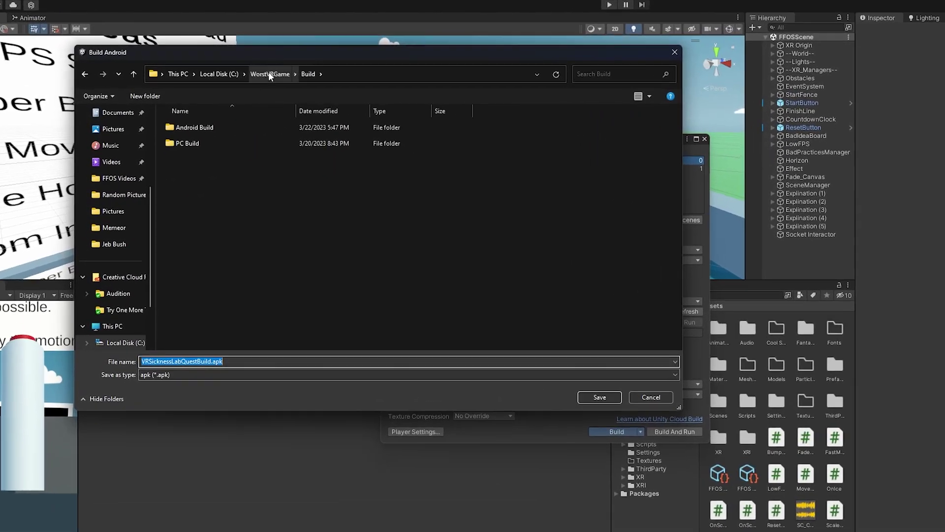
left_click(227, 72)
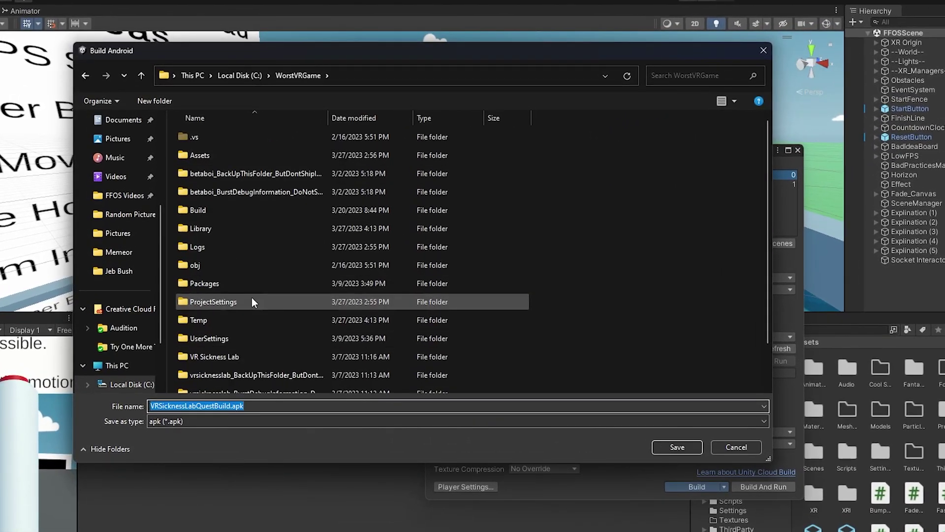
left_click(219, 211)
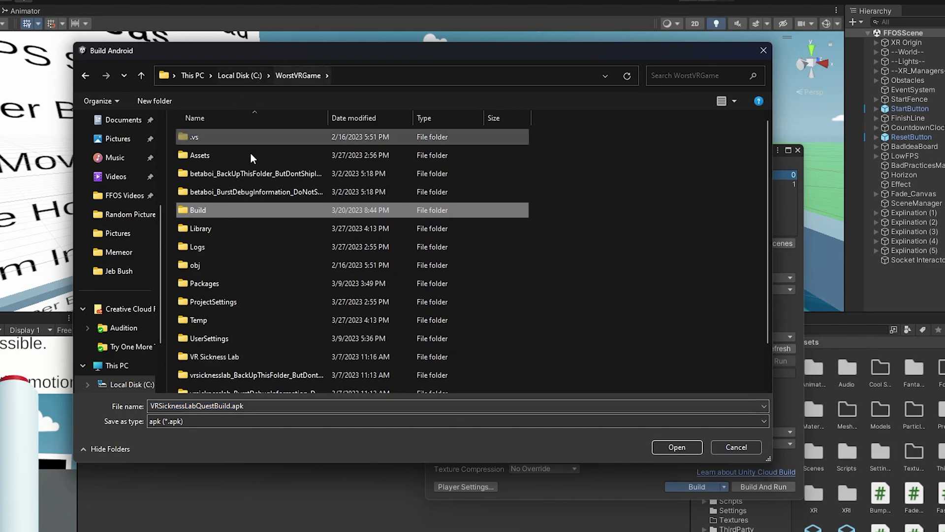
double_click(205, 211)
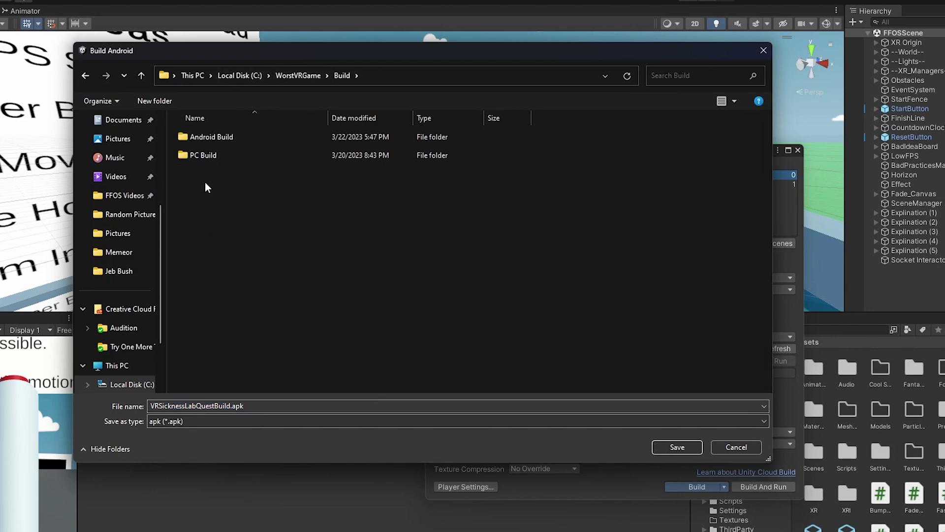
double_click(215, 143)
right_click(233, 216)
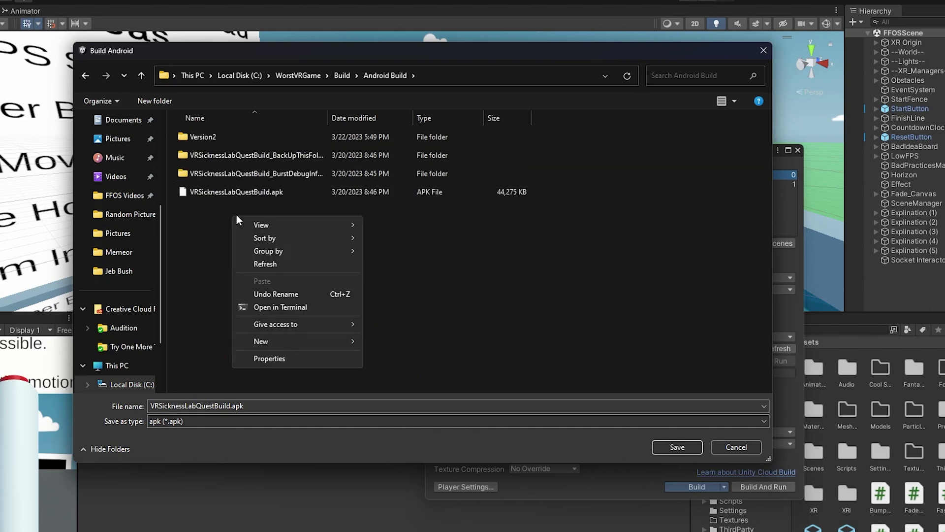
mouse_move(323, 342)
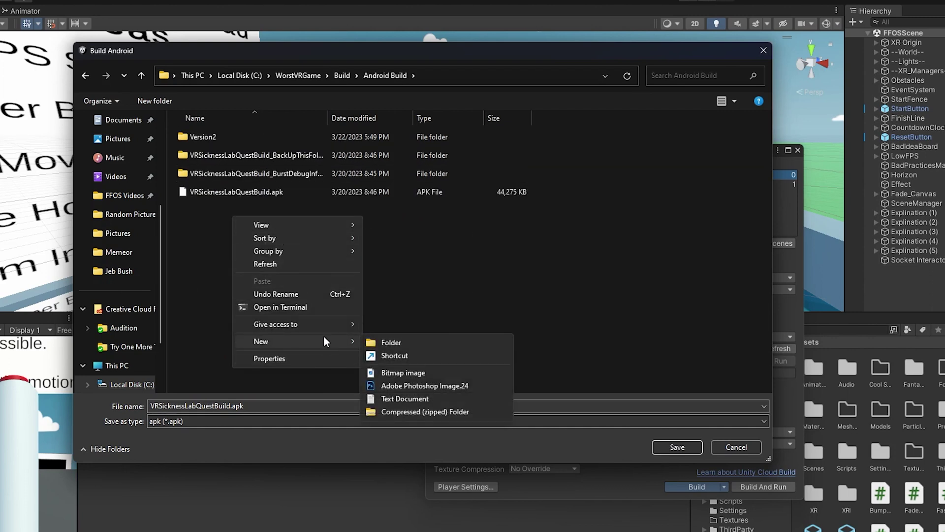
left_click(384, 342)
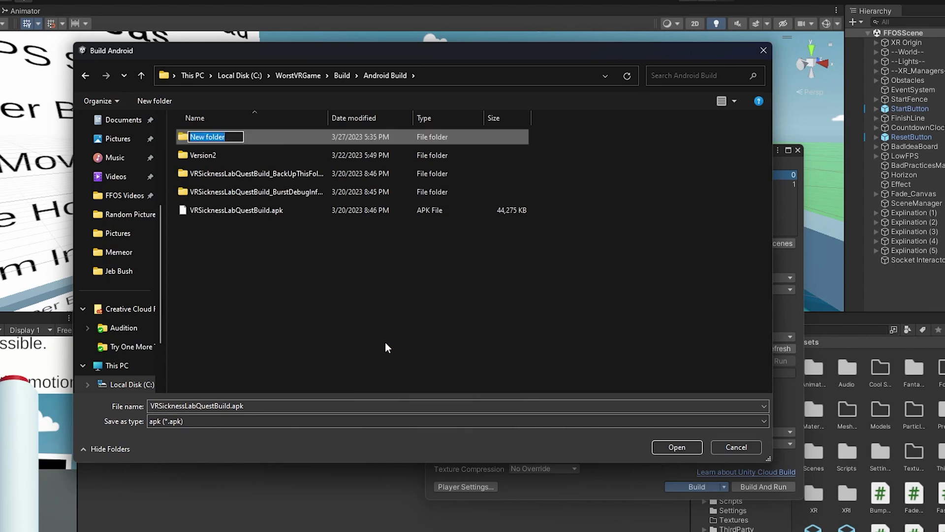
type("Side")
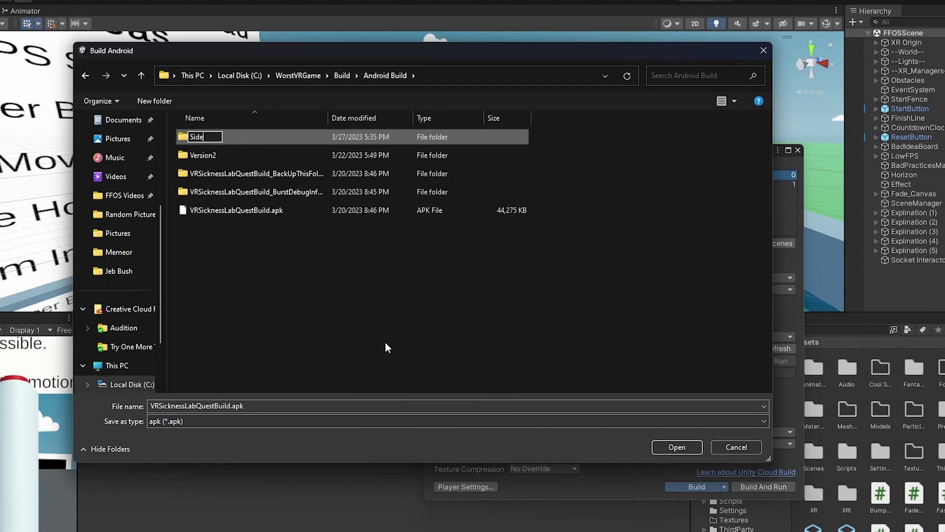
type("quest Build")
key("Return")
key("Return")
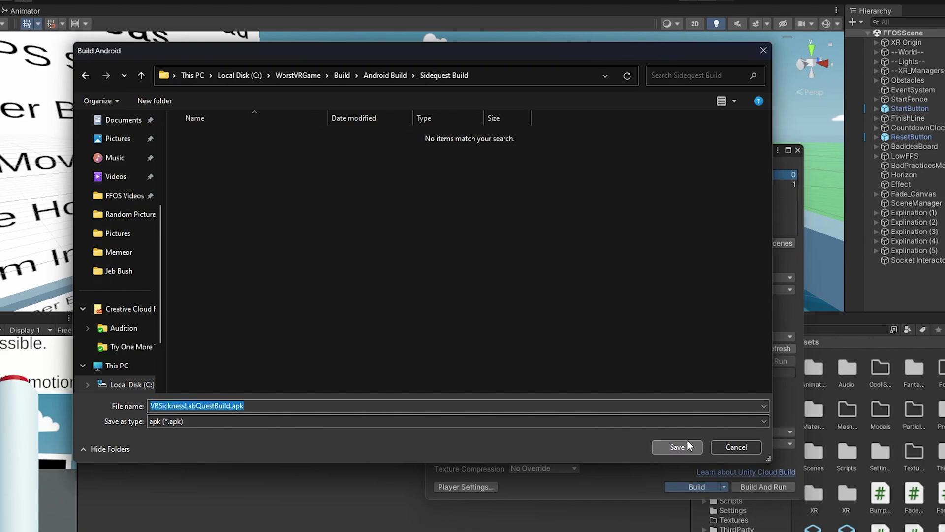
- Save the APK into Sidequest Build and bring up the finished build folder
left_click(687, 443)
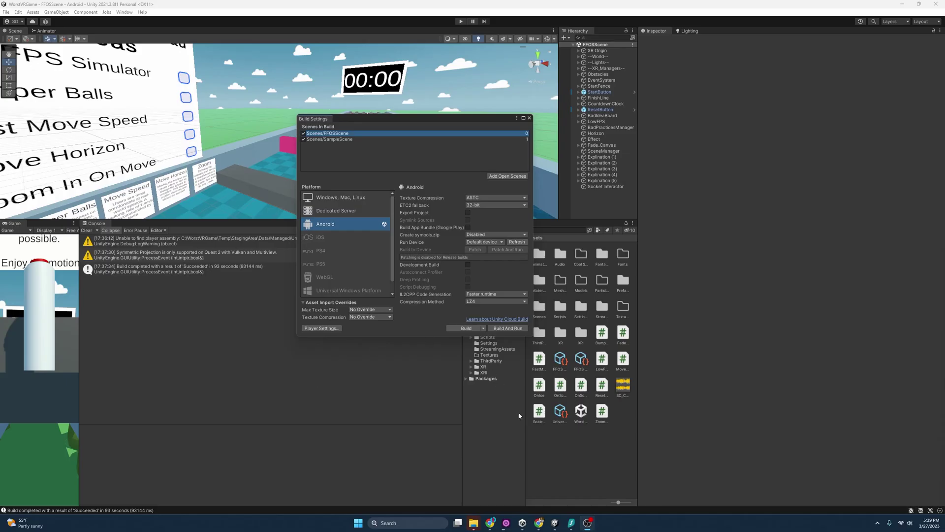
mouse_move(474, 523)
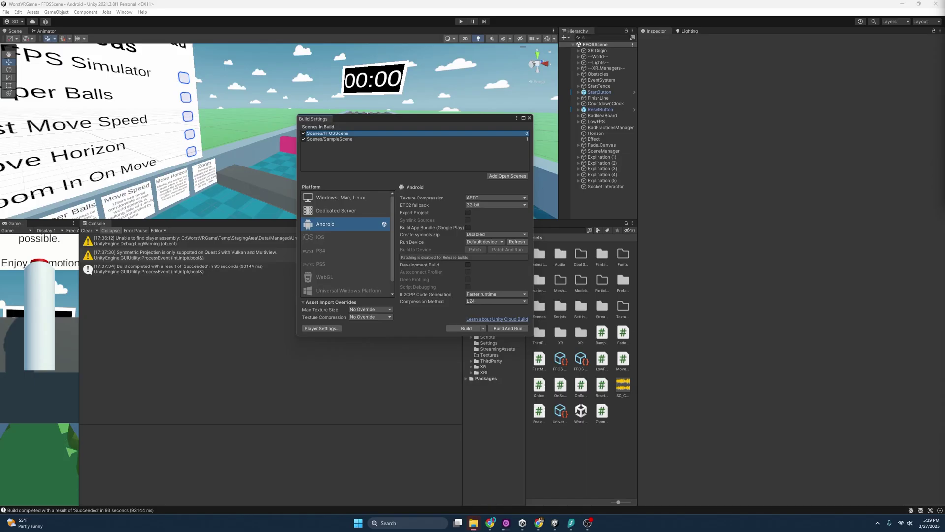
key("alt+Tab")
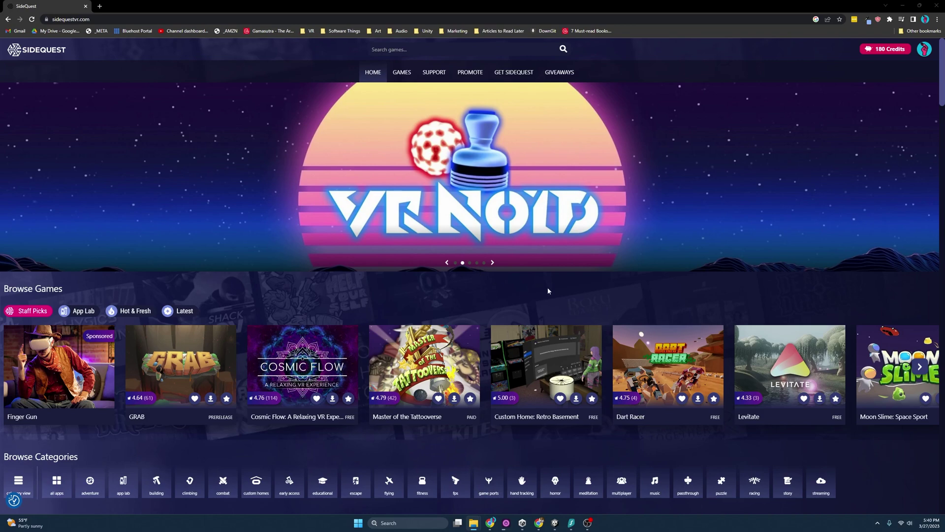
- Start a new app listing from the SideQuest account's Things I Created section
left_click(924, 49)
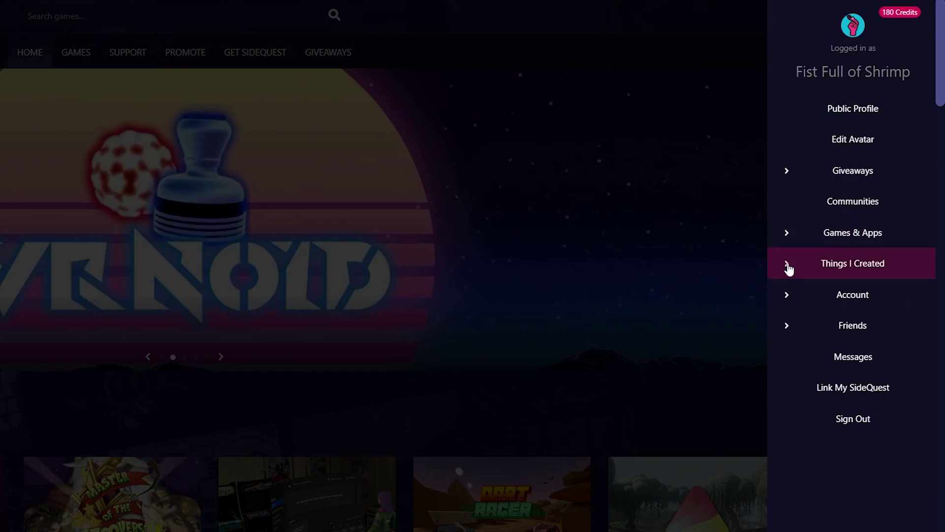
left_click(789, 264)
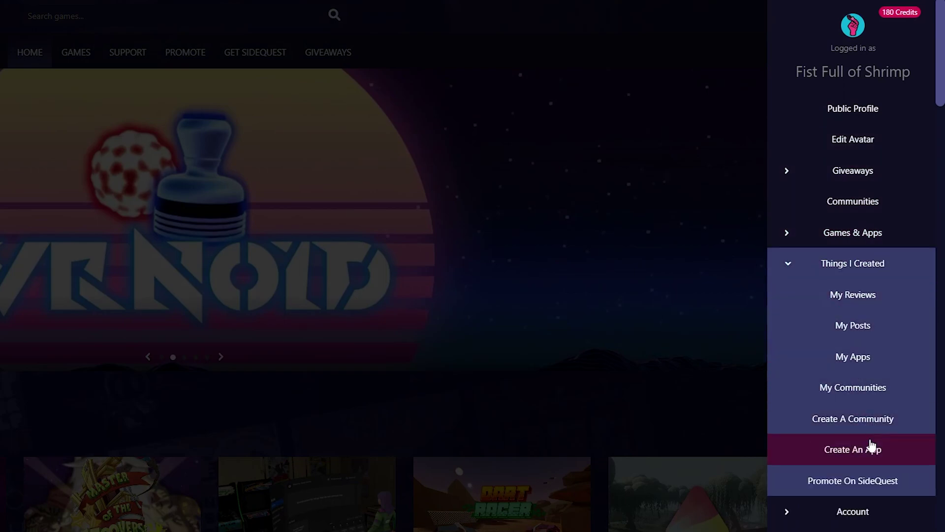
left_click(872, 446)
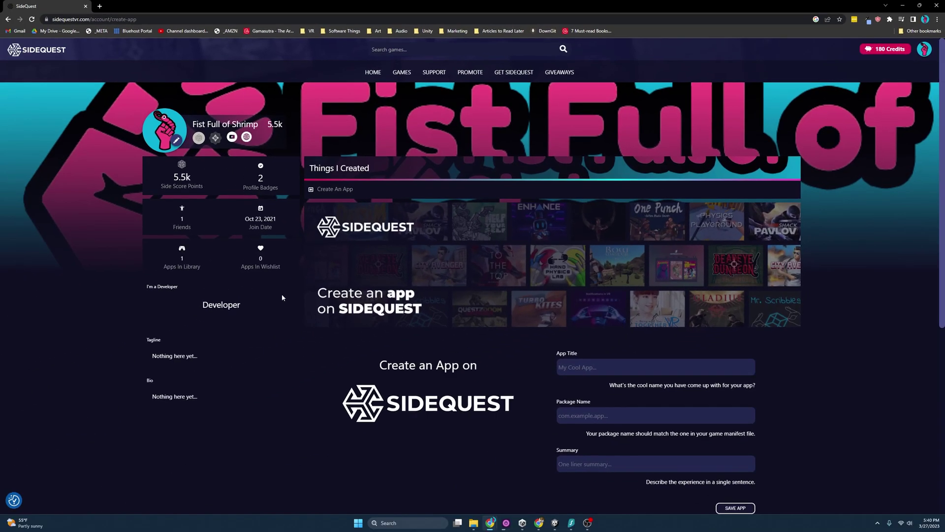
- Fill the App Title with 'The VR Sickness Lab' from the autofill suggestion
scroll(644, 297, "down", 1)
scroll(419, 164, "up", 1)
scroll(421, 166, "down", 1)
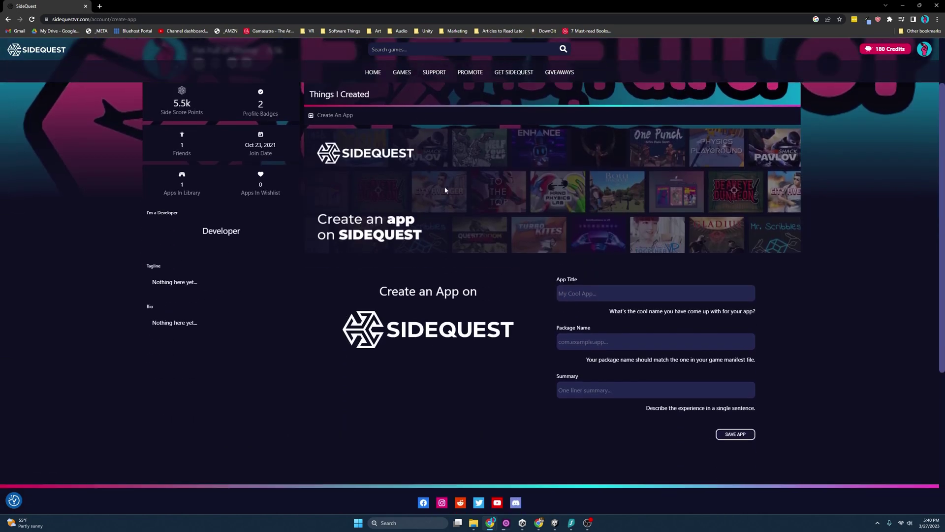
left_click(585, 293)
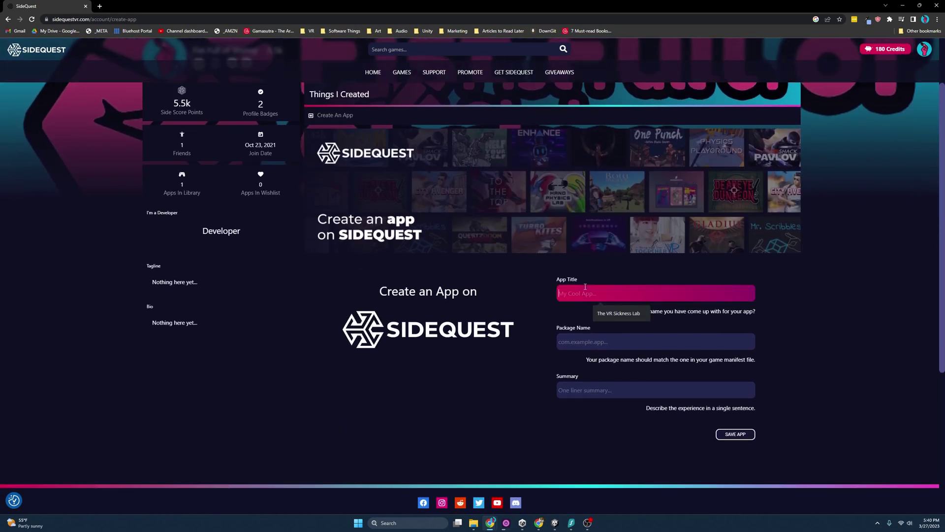
left_click(624, 314)
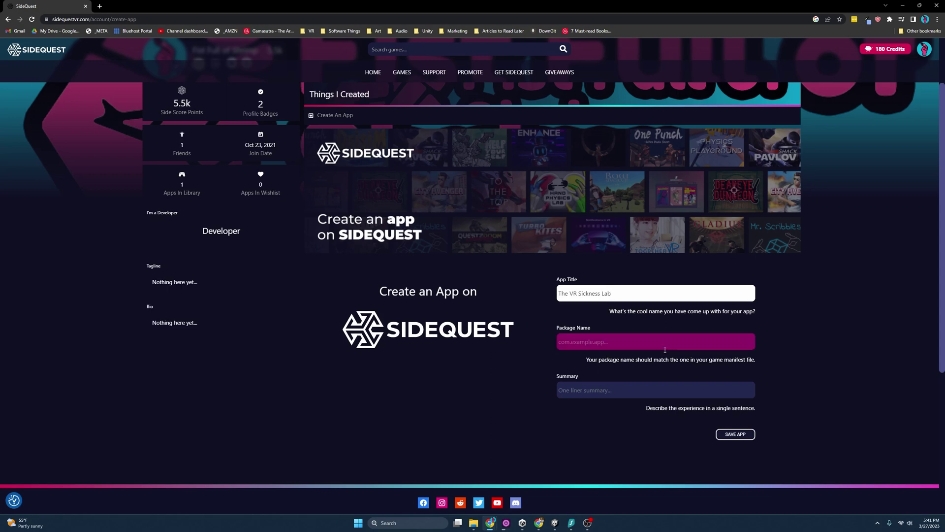
- Return to Unity and expand Other Settings in the Player settings
key("alt+Tab")
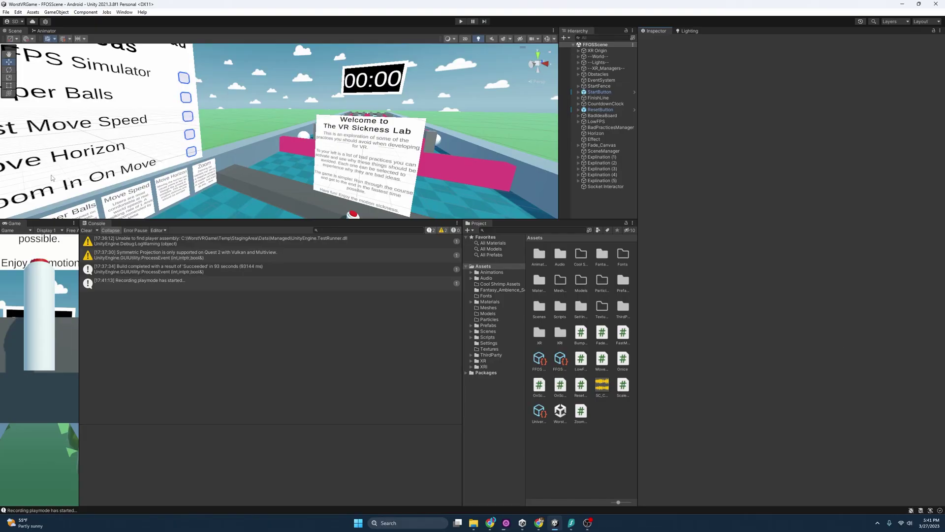
left_click(18, 12)
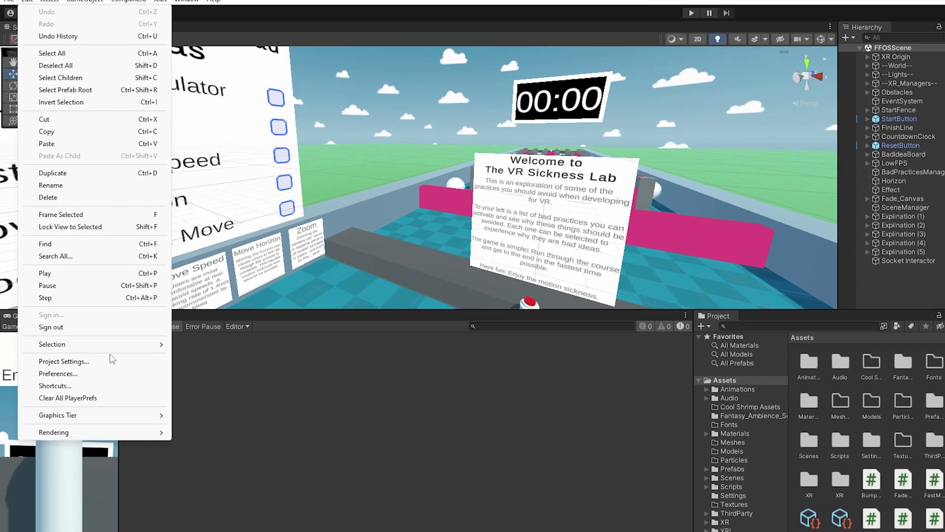
left_click(112, 361)
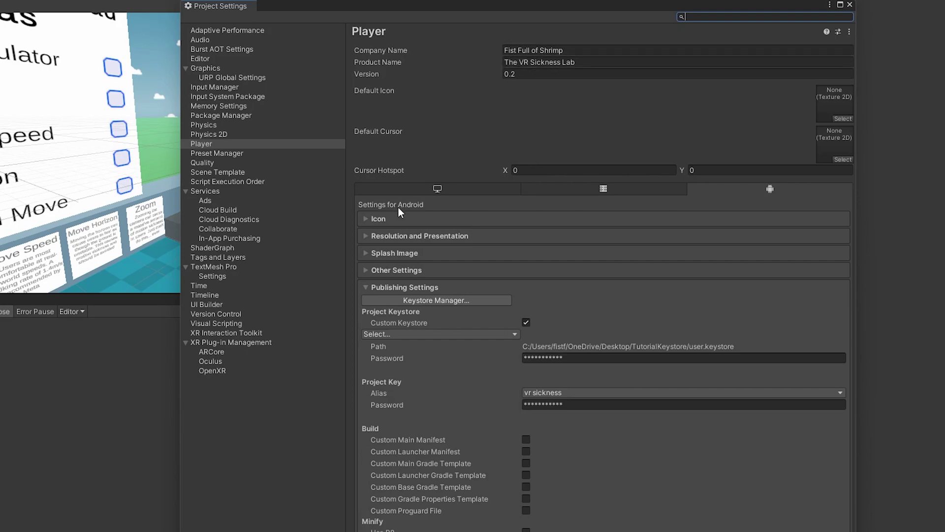
left_click(364, 270)
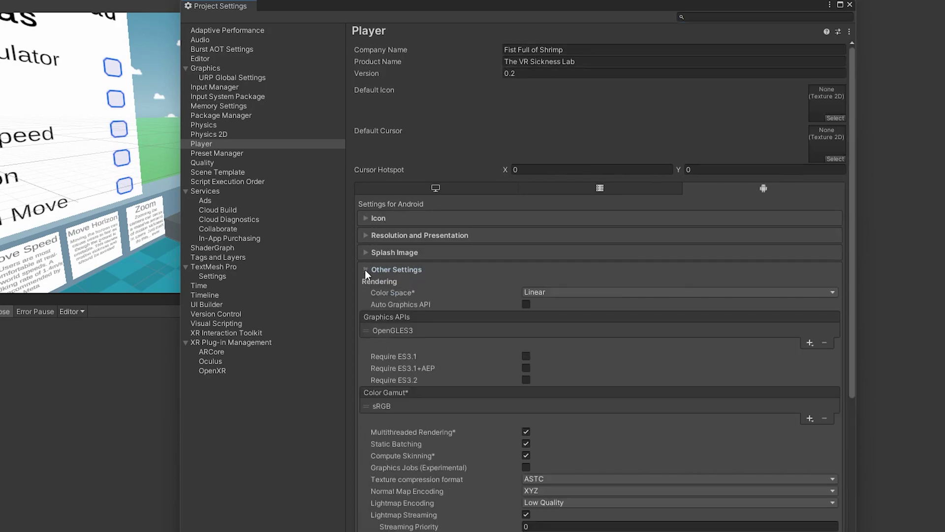
scroll(458, 281, "down", 10)
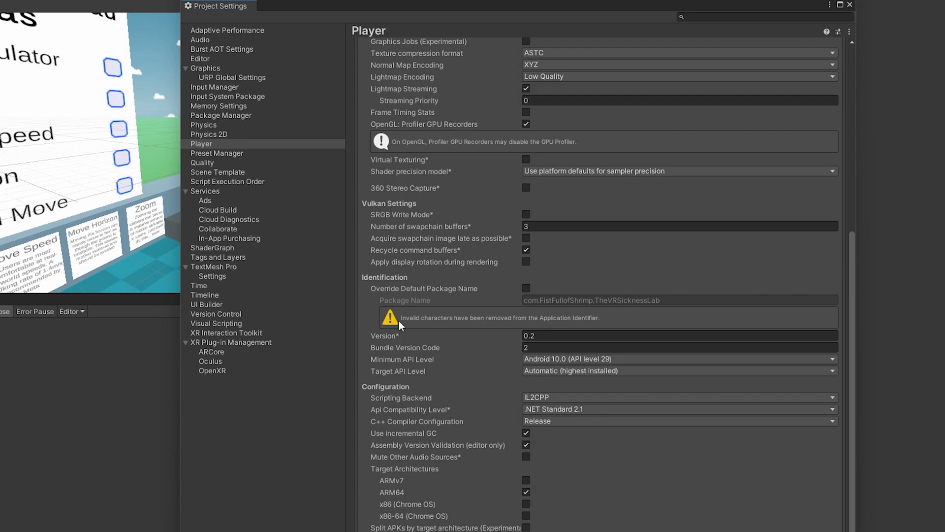
scroll(413, 216, "up", 3)
scroll(398, 157, "up", 4)
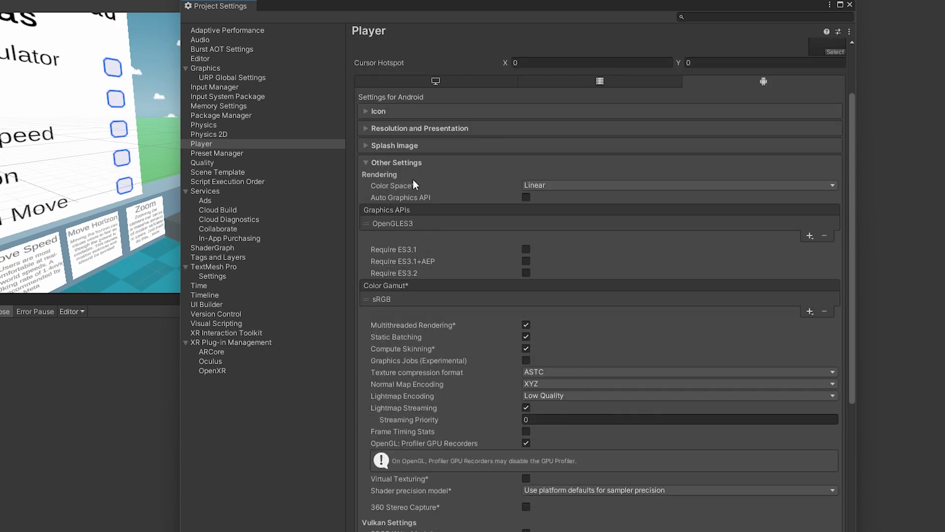
scroll(394, 258, "down", 6)
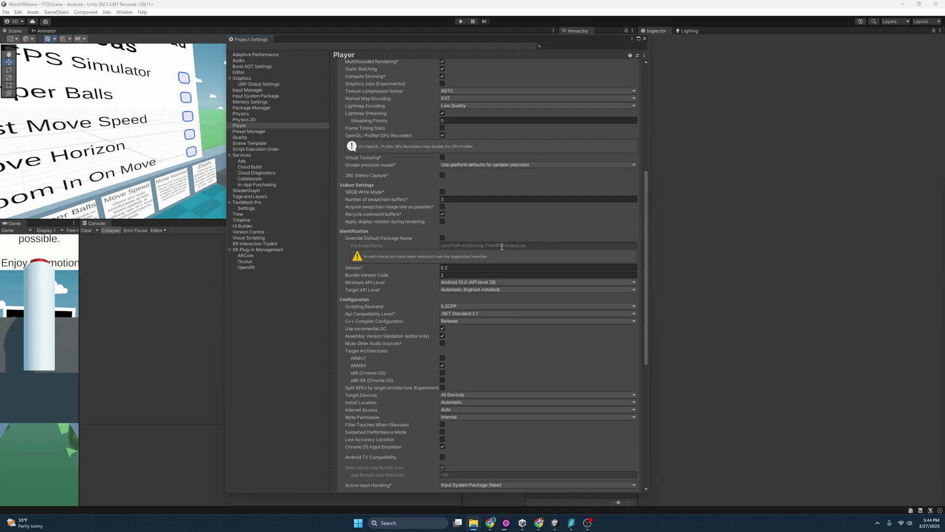
scroll(496, 254, "up", 5)
- Append 'LLC' to the company name, making it Fist Full of Shrimp LLC
left_click(474, 66)
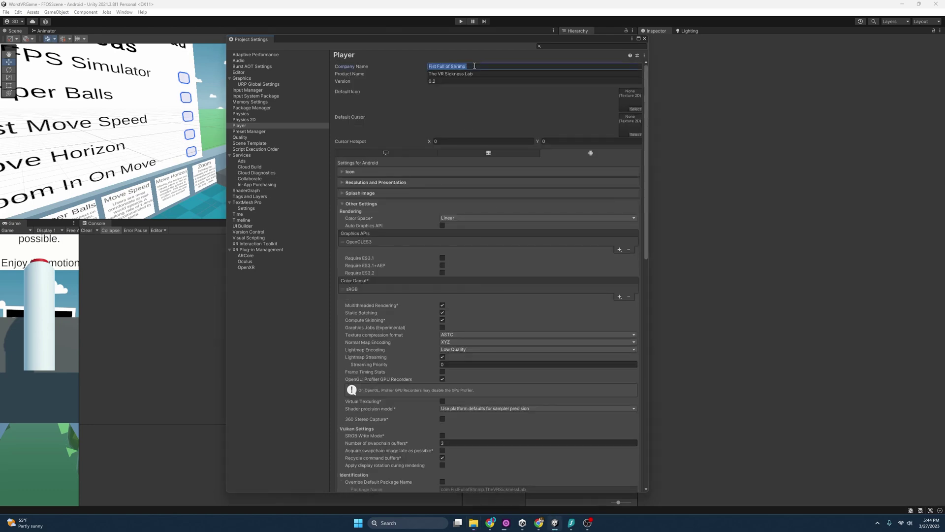
left_click(474, 66)
type("LLC")
scroll(507, 266, "down", 5)
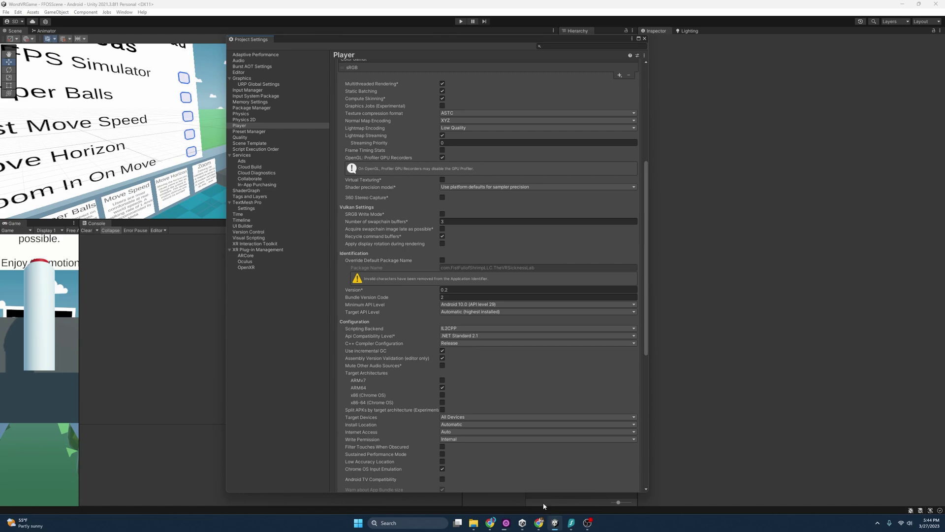
- Accept the suggested package name com.FistFullofShrimpLLC.TheVRSicknessLab and summary, then save the app
key("alt+Tab")
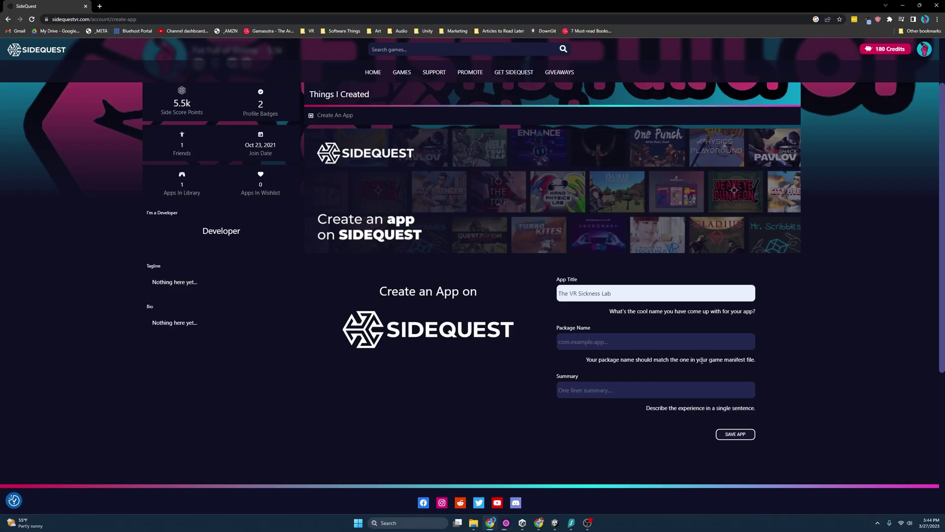
left_click(705, 344)
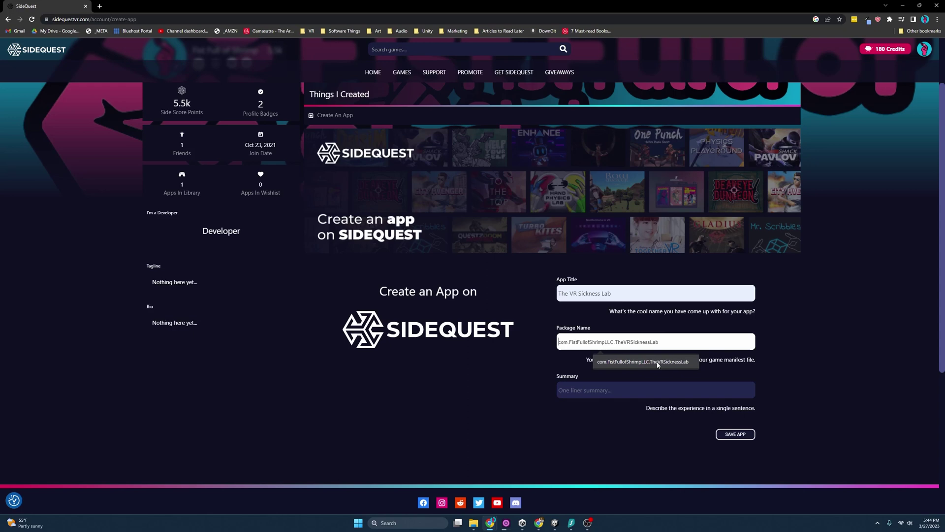
left_click(658, 364)
left_click(649, 390)
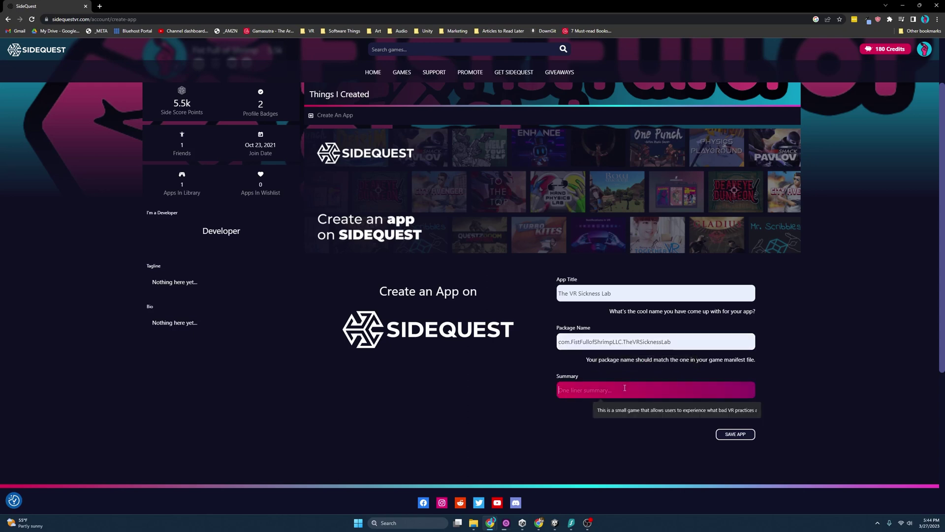
left_click(648, 410)
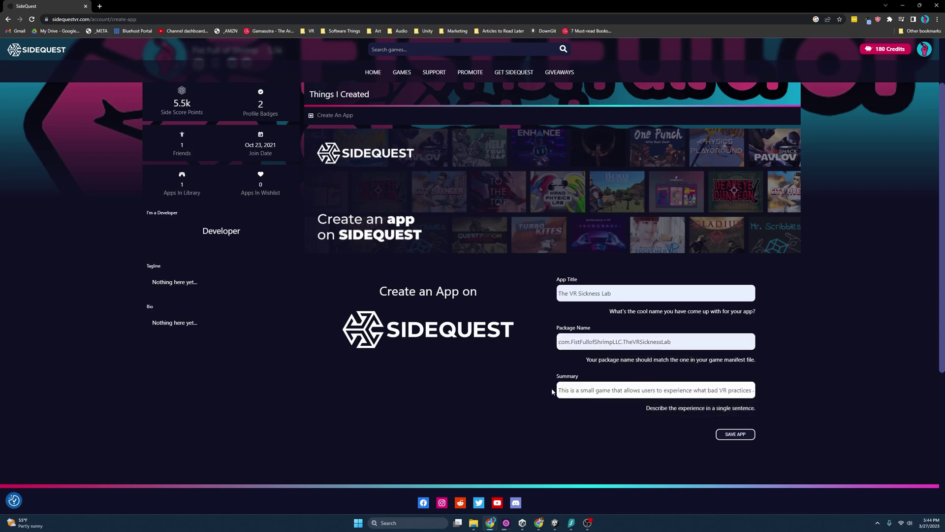
left_click(723, 441)
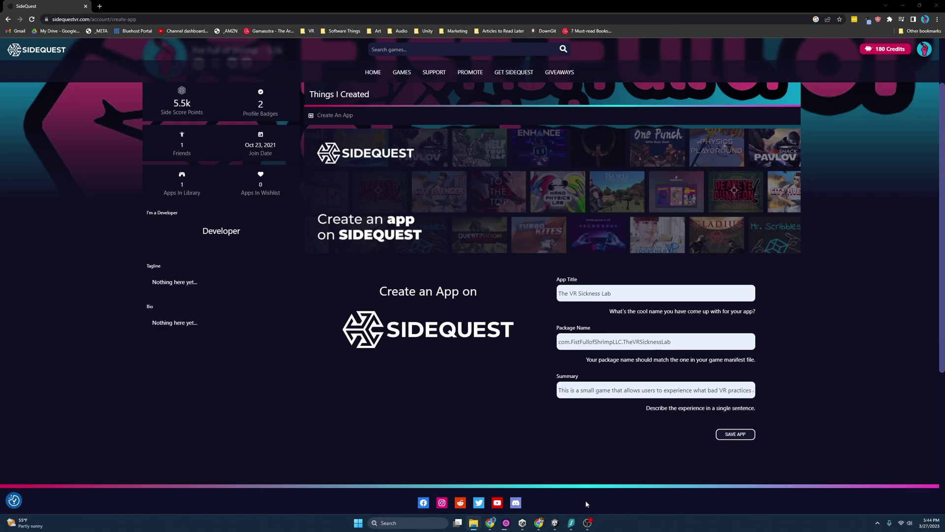
- In Unity's Player Settings, delete 'The ' so the Product Name reads VR Sickness Lab
left_click(555, 522)
scroll(488, 148, "up", 10)
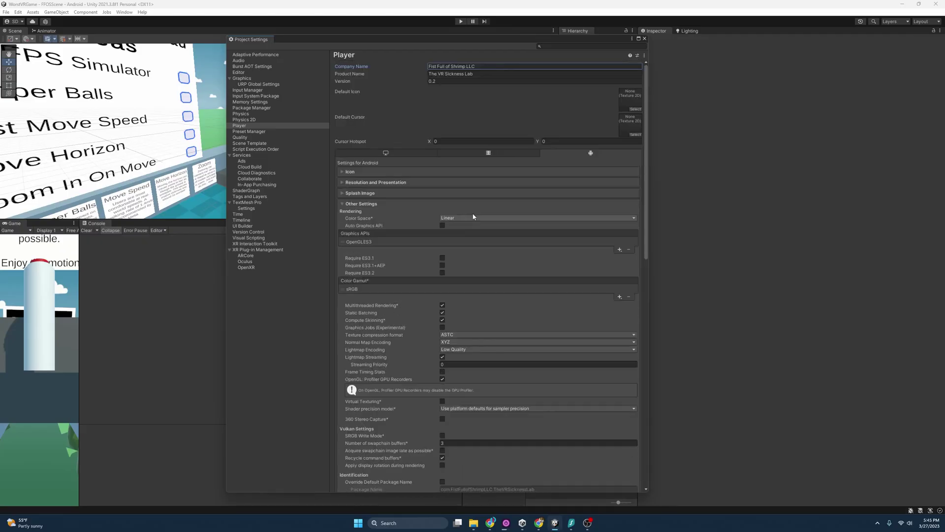
left_click(483, 73)
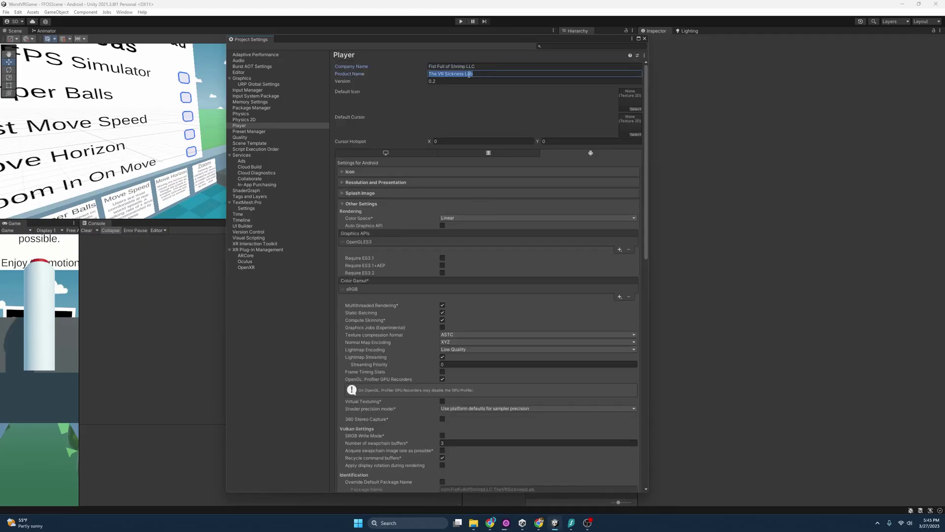
key("Home")
key("Delete")
key("Delete")
key("Delete")
key("Delete")
scroll(509, 119, "down", 3)
key("alt+Tab")
- Change the package name to com.FistFullofShrimpLLC.VRSicknessLab and save the app to open its listing
left_click(632, 341)
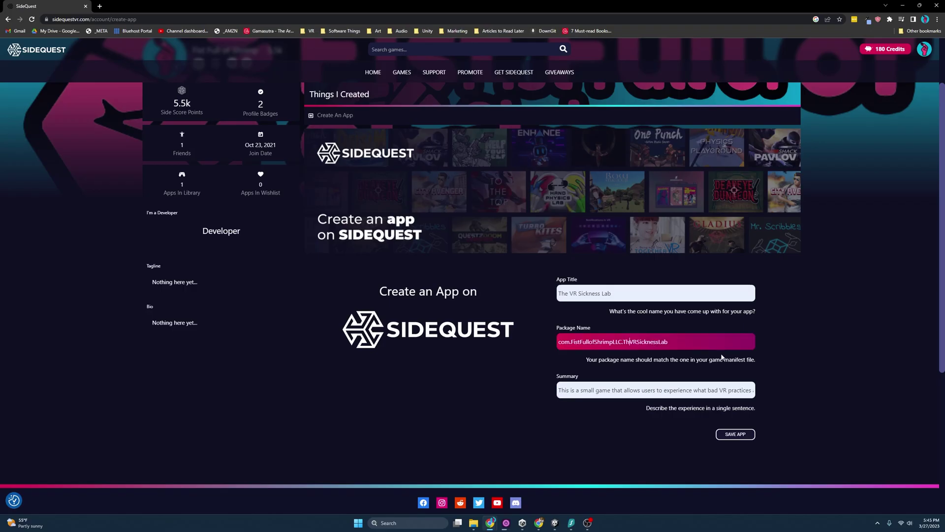
key("BackSpace")
key("BackSpace")
key("BackSpace")
left_click(731, 434)
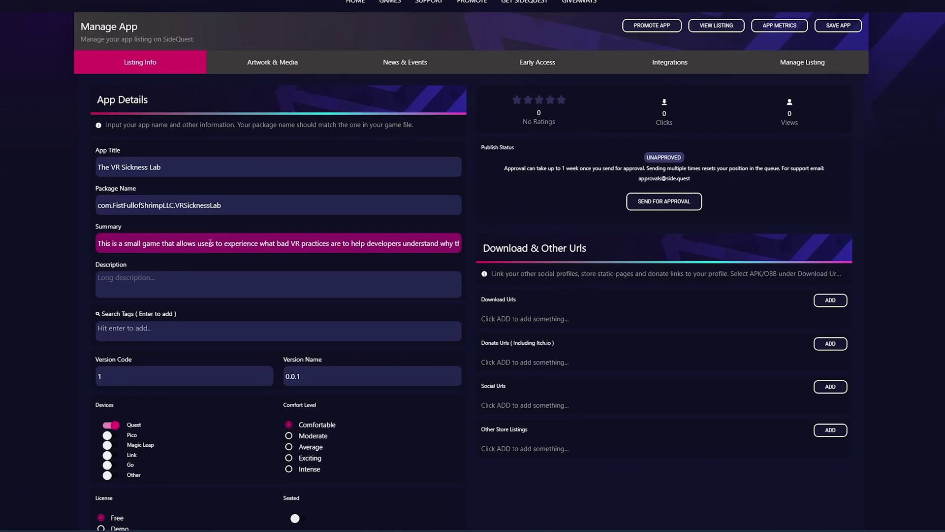
double_click(187, 244)
- Paste the summary text into the Description field and add a line break
key("ctrl+a")
key("ctrl+c")
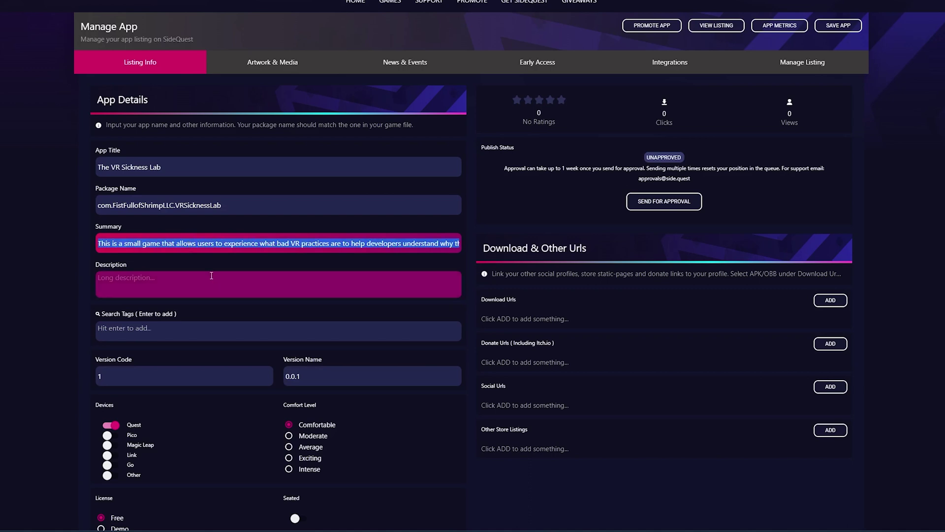
left_click(213, 283)
key("ctrl+v")
key("ctrl+v")
key("ctrl+v")
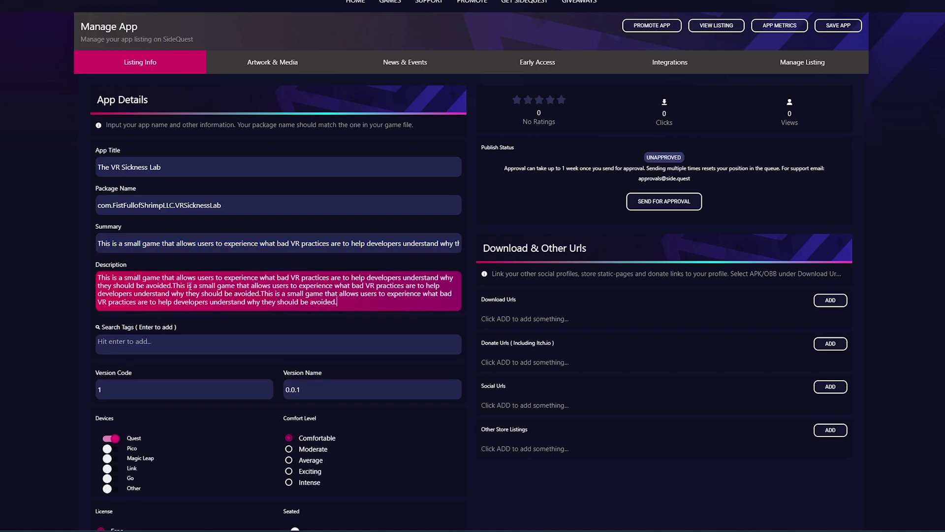
left_click(173, 286)
key("Return")
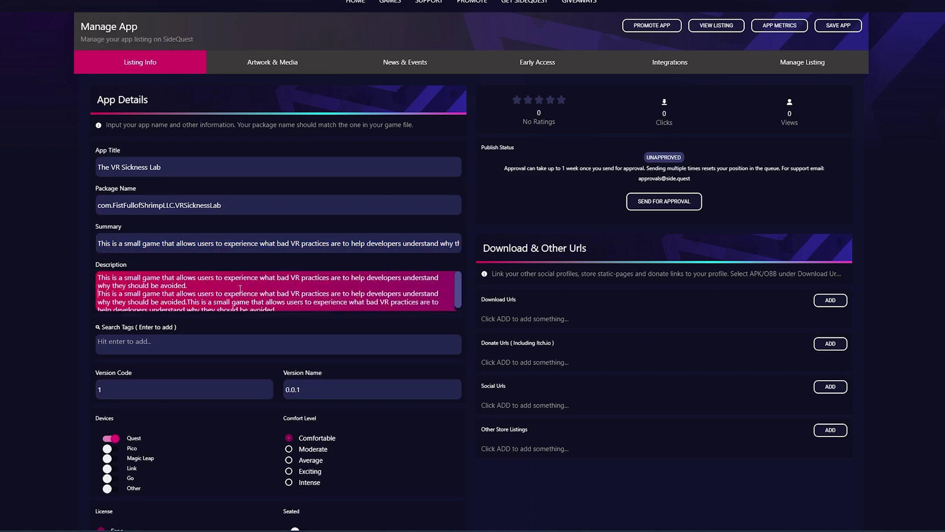
- Add the search tags 'Shooter, RPG' and check the version code and name
left_click(174, 349)
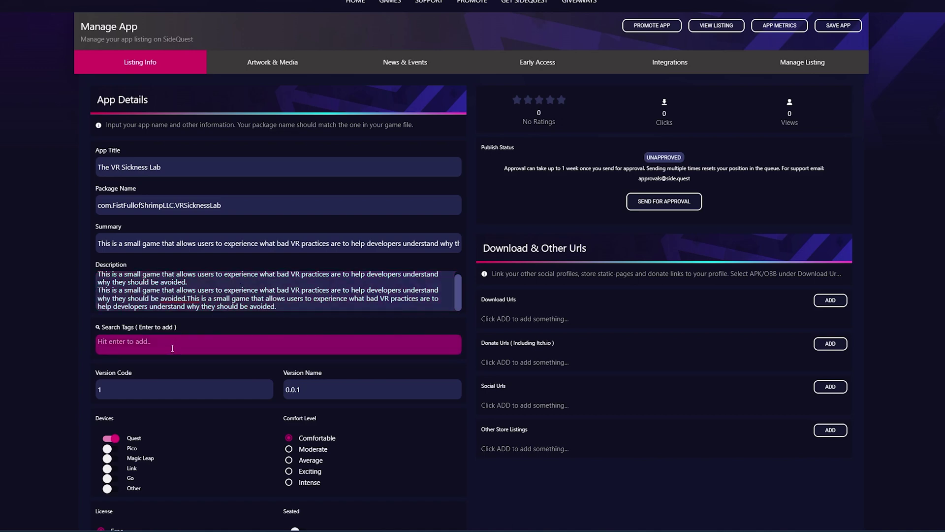
type("Shooter, RPG")
scroll(238, 331, "down", 2)
left_click(241, 303)
left_click(316, 299)
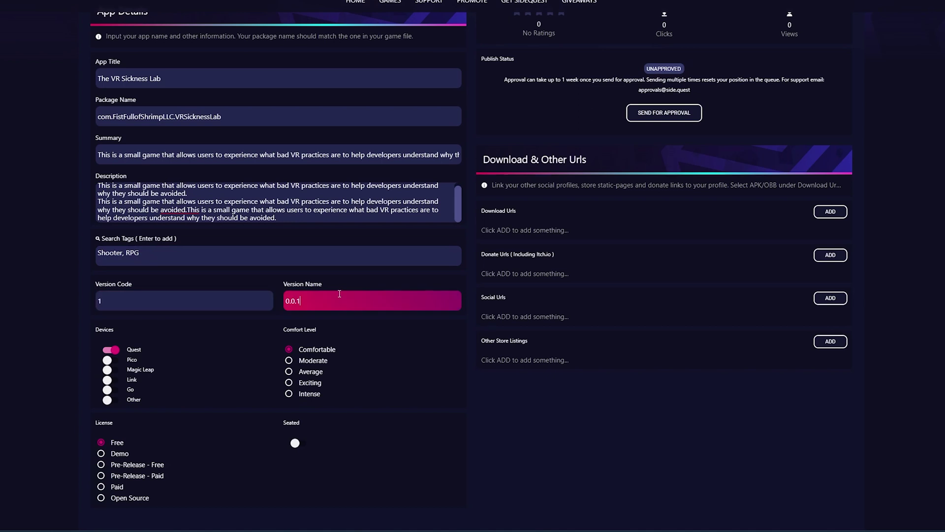
scroll(316, 299, "down", 2)
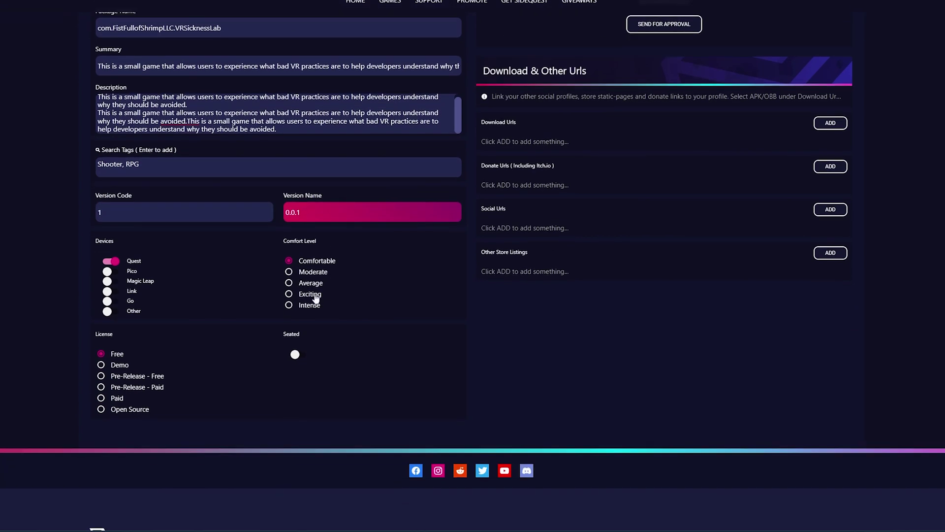
- Set the comfort level to Intense and keep the license on Free
left_click(289, 306)
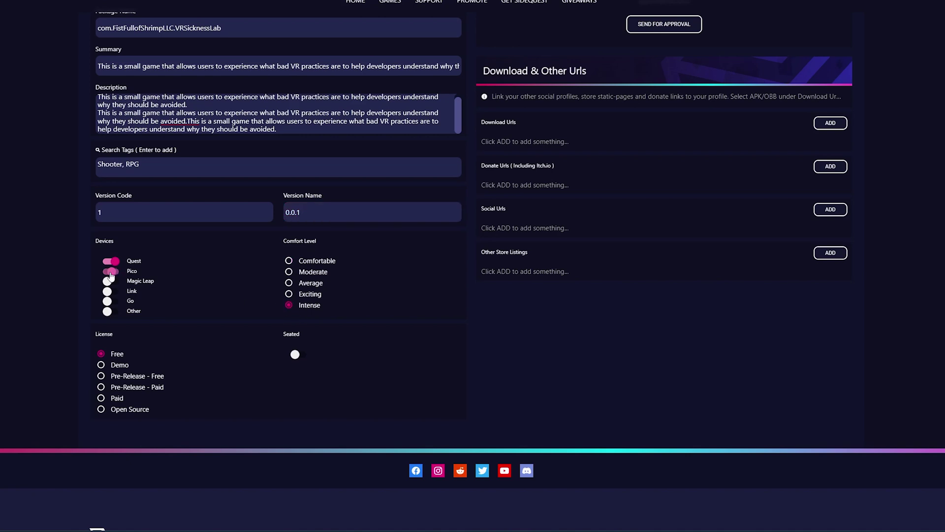
left_click(114, 369)
left_click(105, 394)
scroll(553, 357, "up", 6)
scroll(537, 350, "down", 3)
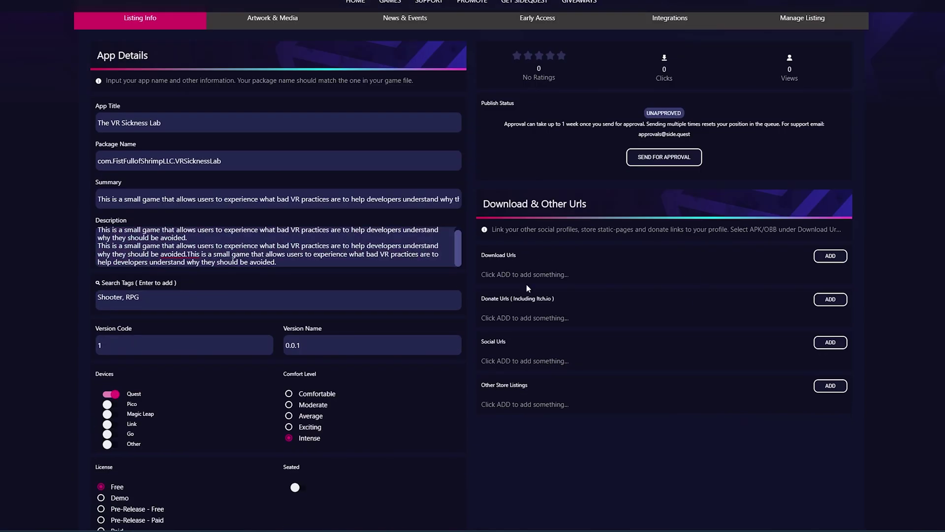
left_click(833, 257)
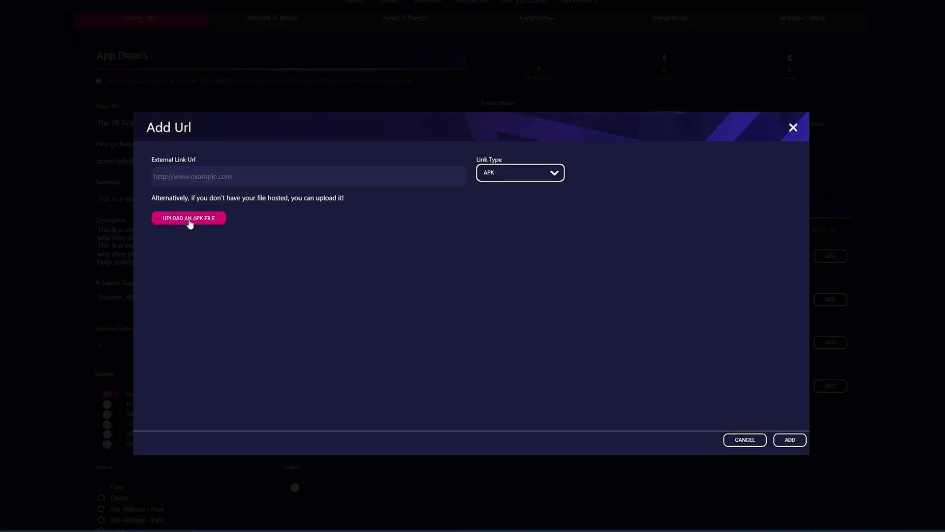
- Upload VRSicknessLabQuestBuild.apk as the listing's download URL
left_click(190, 219)
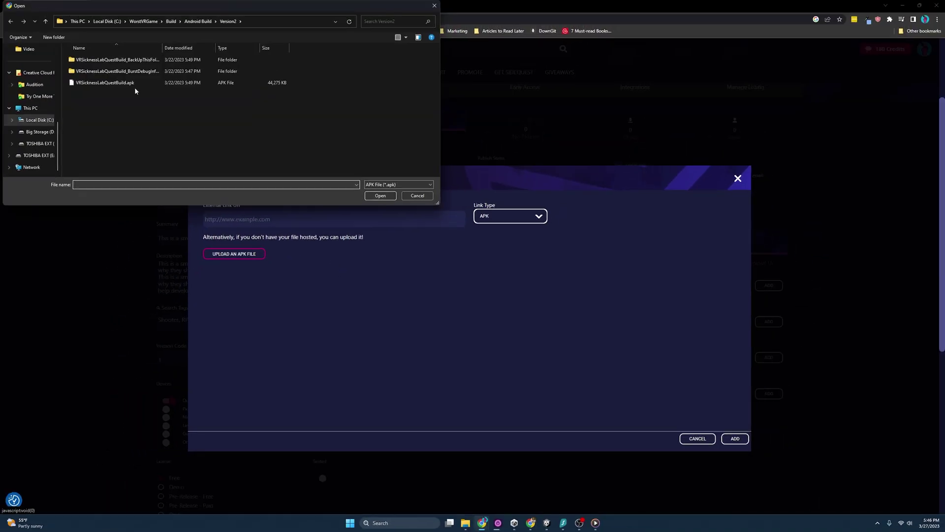
left_click(129, 83)
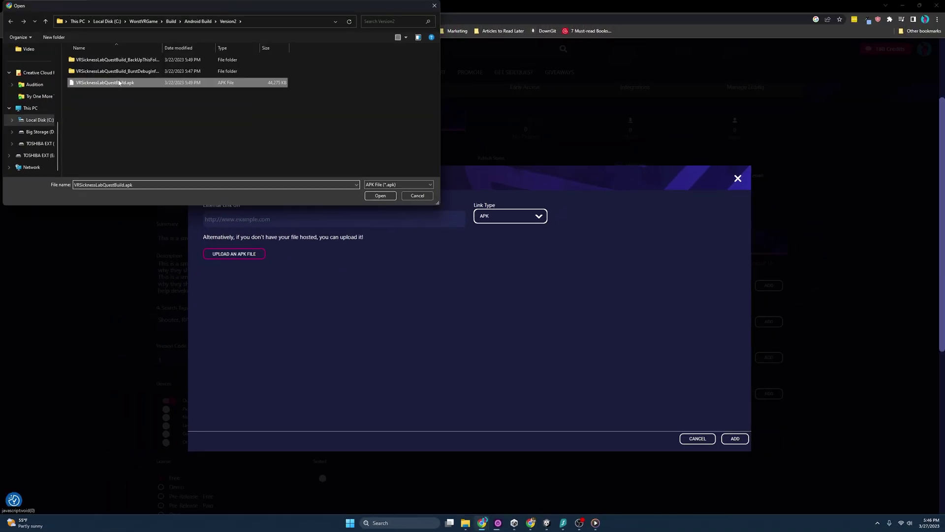
left_click(382, 196)
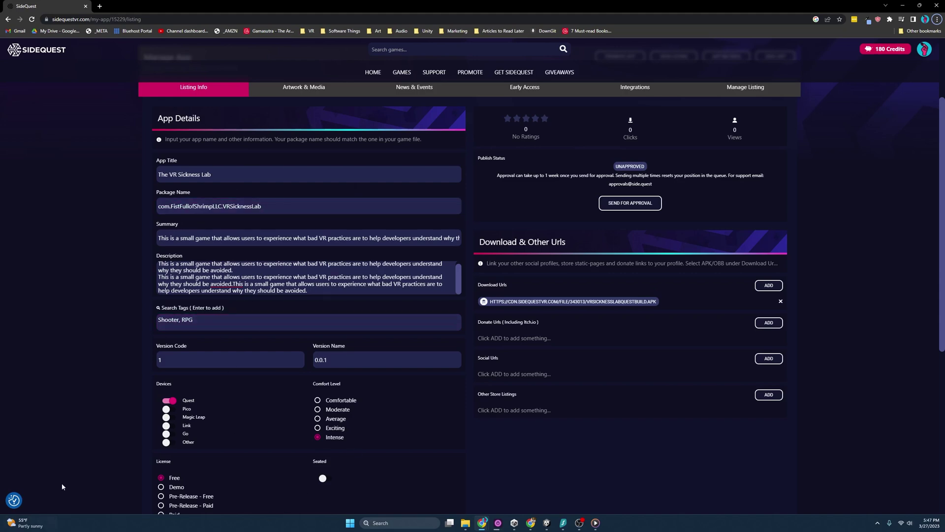
left_click(630, 203)
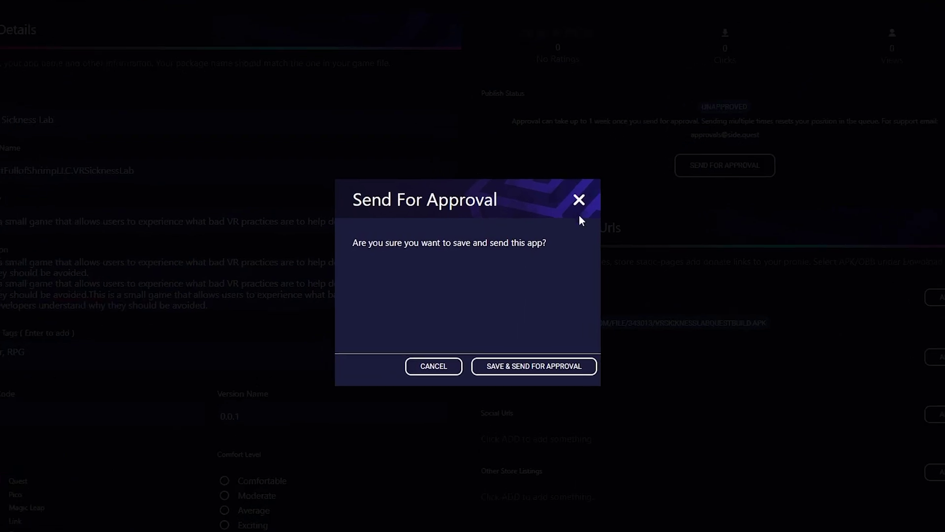
- Confirm Save & Send for Approval, then follow the missing-image error to Artwork & Media
left_click(554, 370)
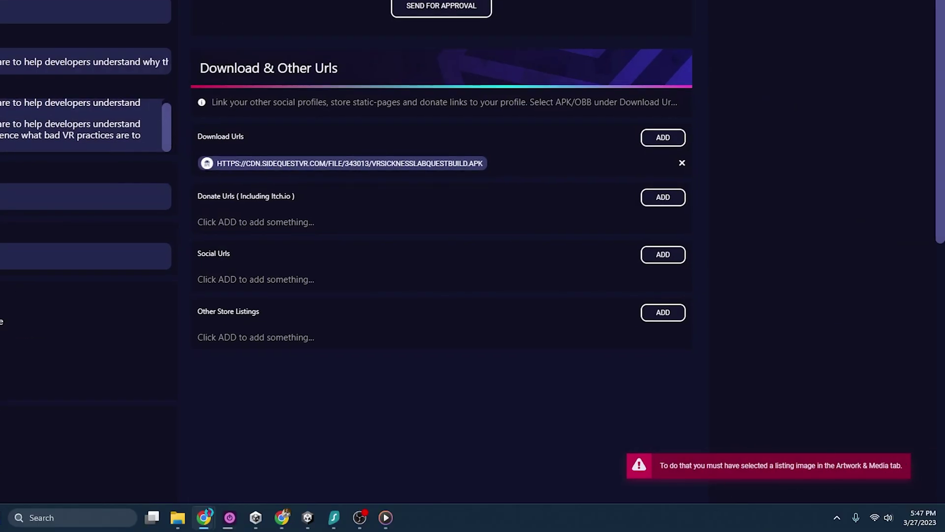
left_click(761, 460)
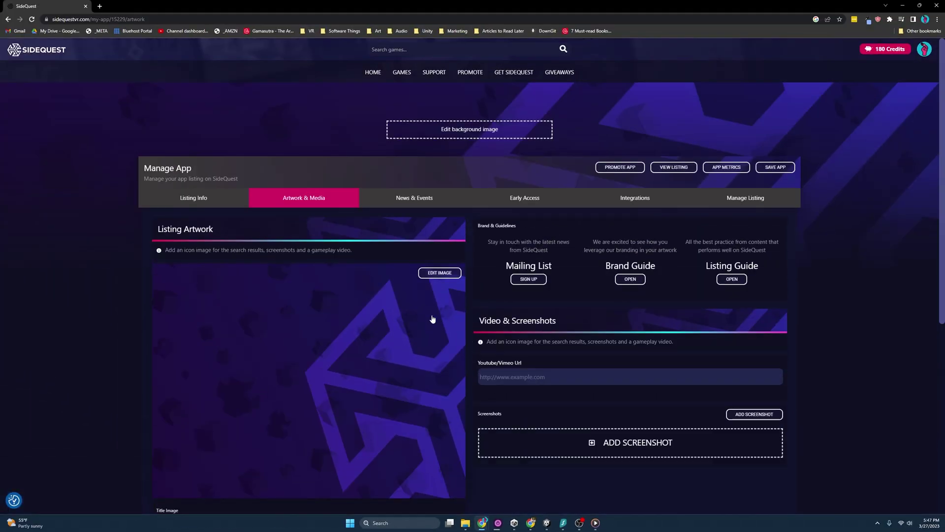
scroll(432, 319, "down", 2)
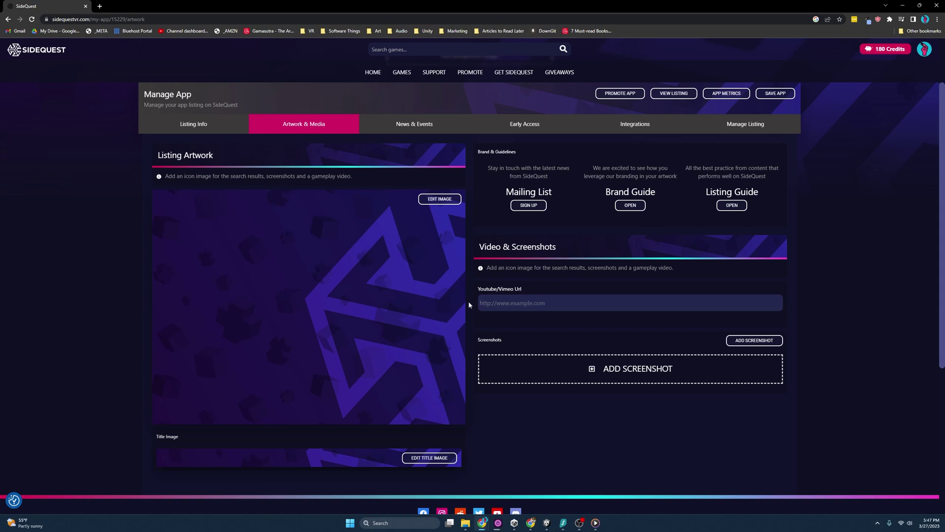
- Open the Listing Guide and try saving its 2048x512 banner template image, then cancel
left_click(546, 306)
left_click(732, 205)
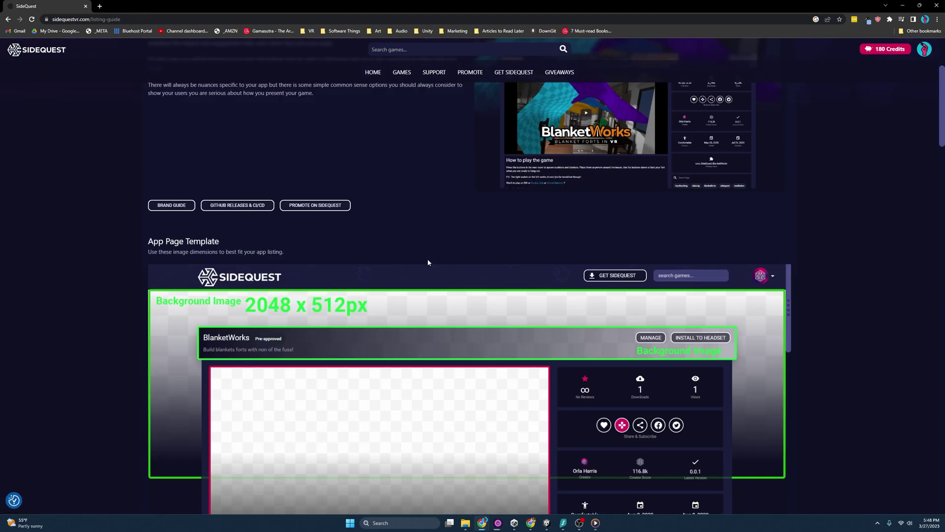
scroll(428, 262, "down", 1)
scroll(396, 195, "down", 12)
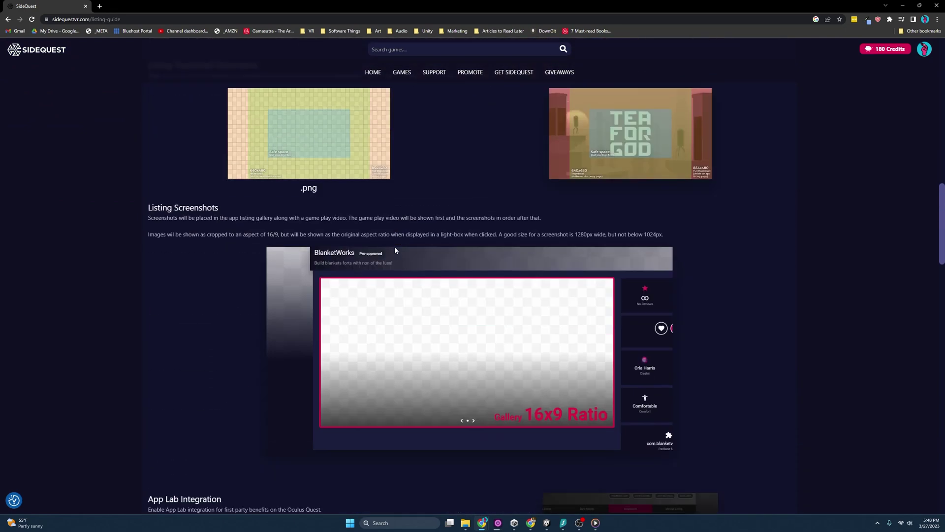
scroll(395, 249, "up", 4)
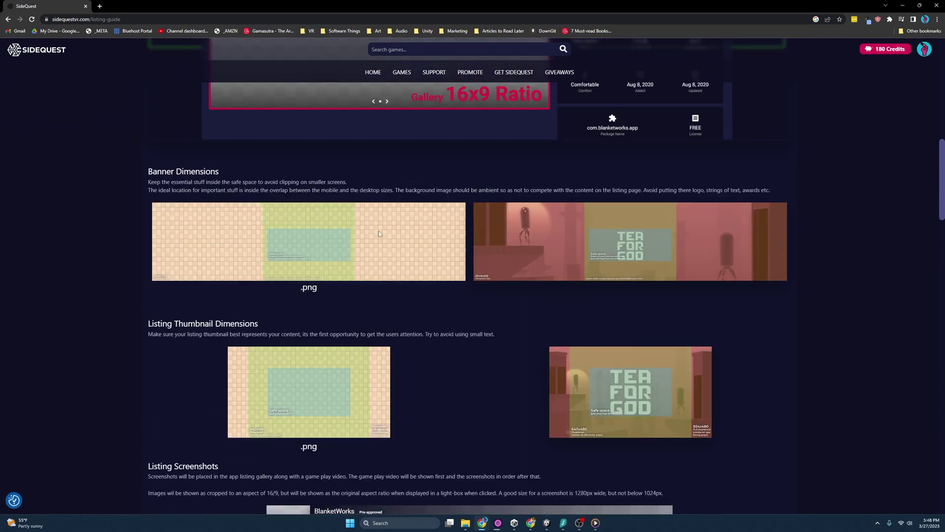
right_click(645, 245)
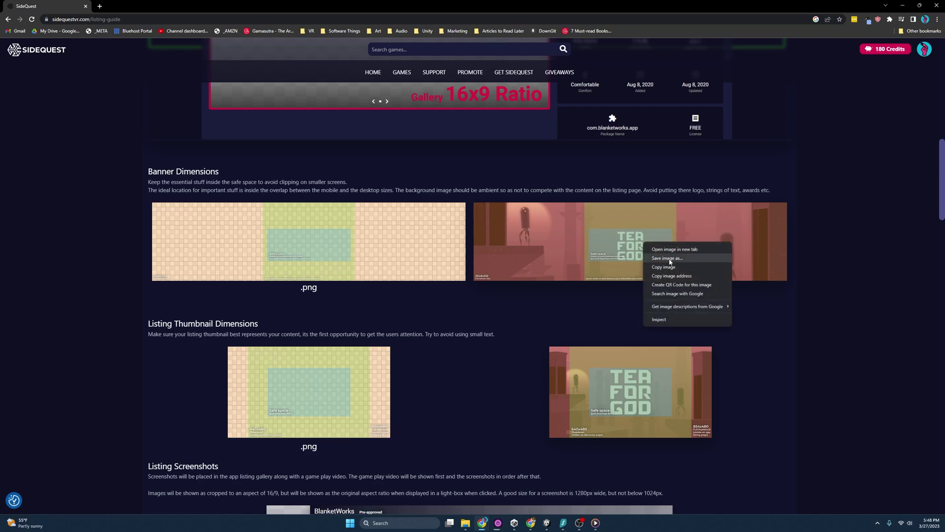
left_click(668, 258)
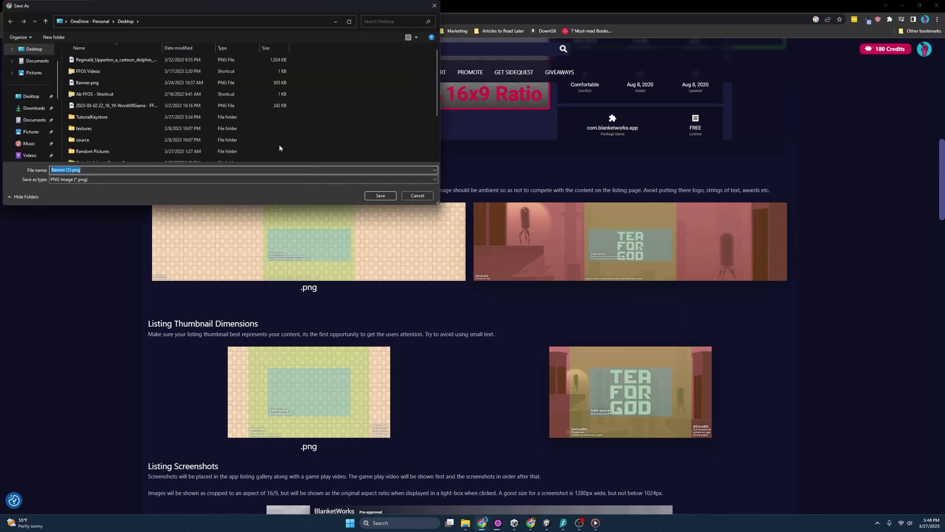
scroll(266, 143, "down", 2)
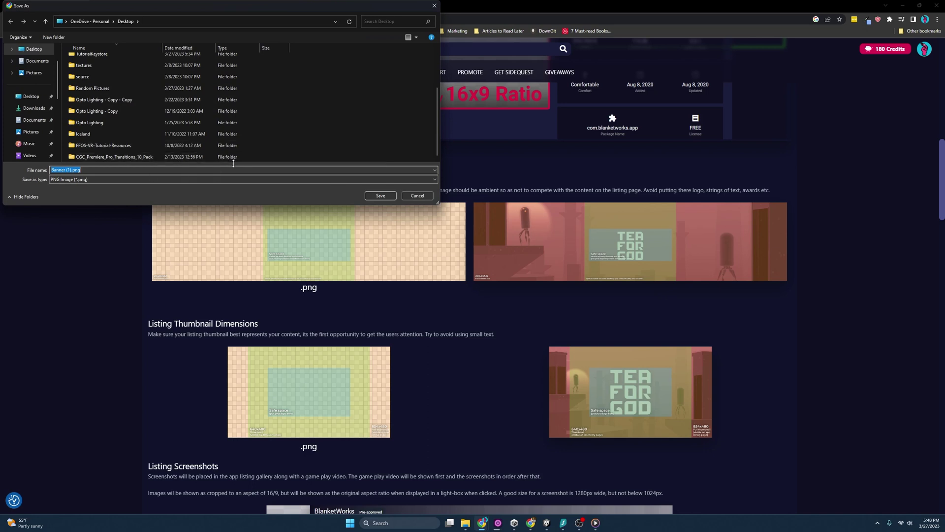
scroll(241, 123, "up", 2)
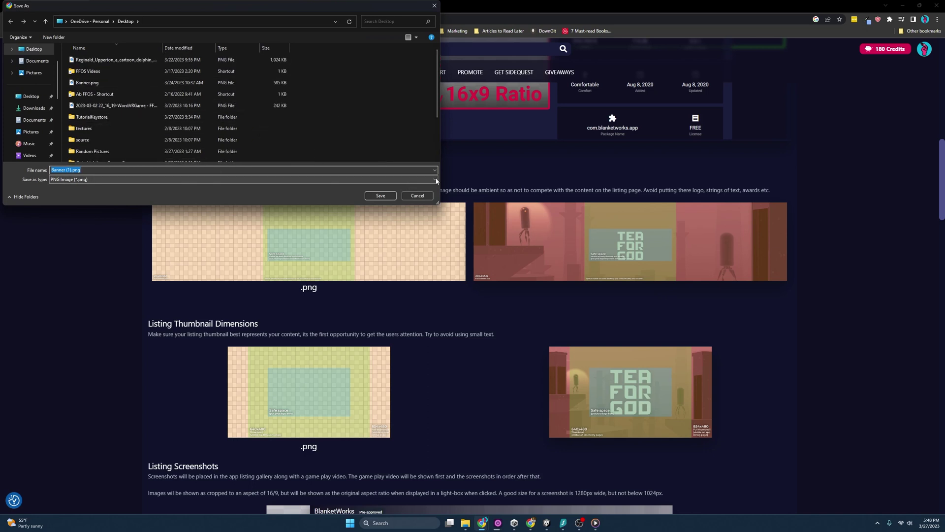
left_click(421, 196)
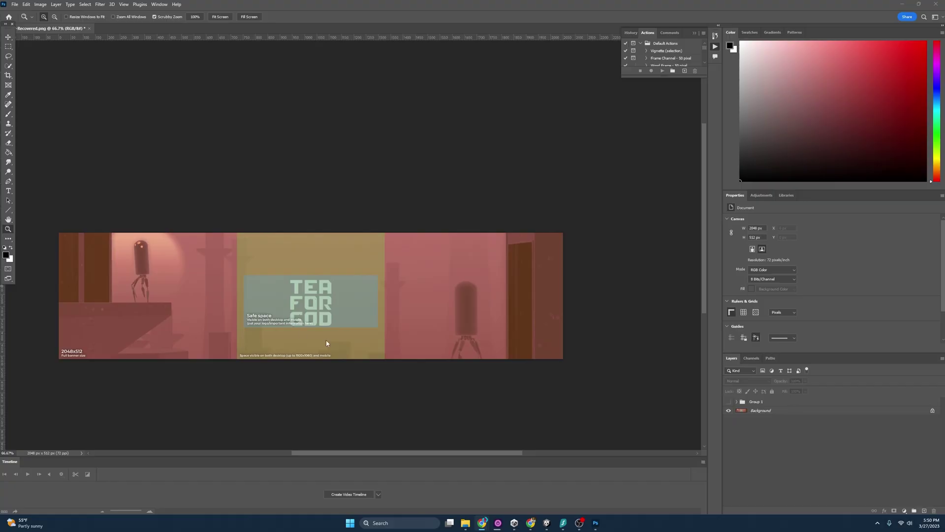
- Show the Group 1 artwork layer, lower its opacity to compare with the template, then restore 100%
scroll(99, 362, "up", 1)
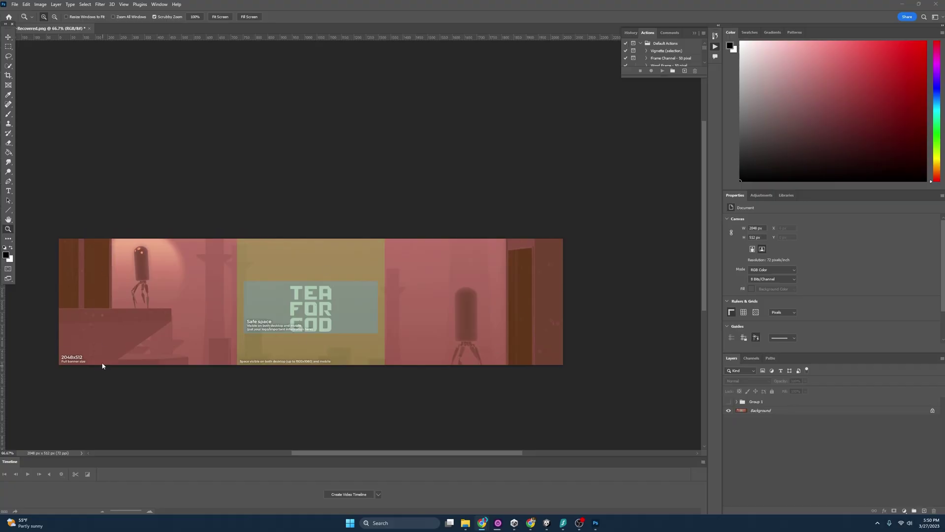
scroll(82, 347, "down", 2)
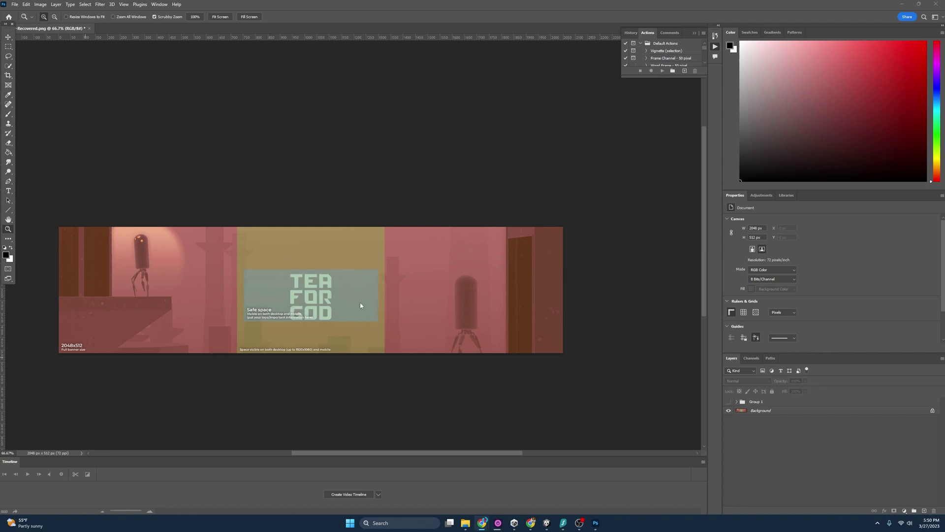
left_click(729, 402)
left_click(792, 404)
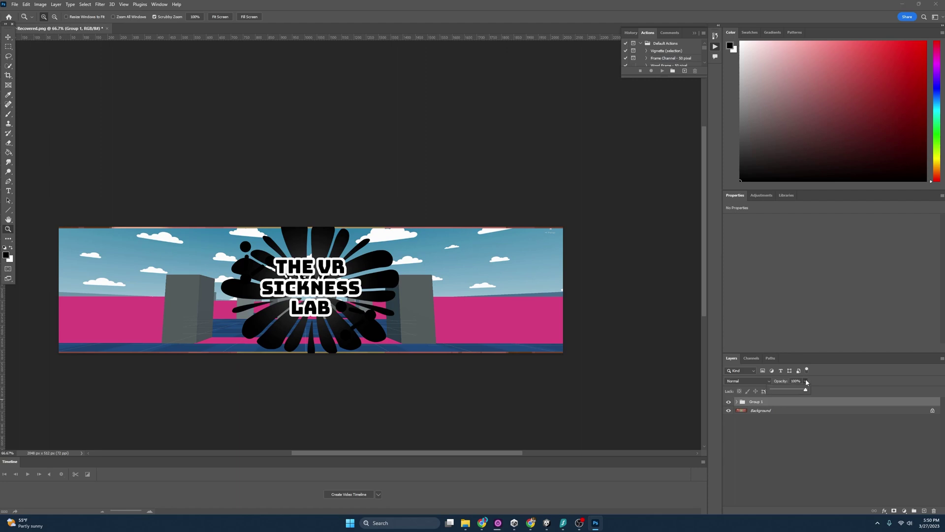
left_click_drag(805, 390, 779, 394)
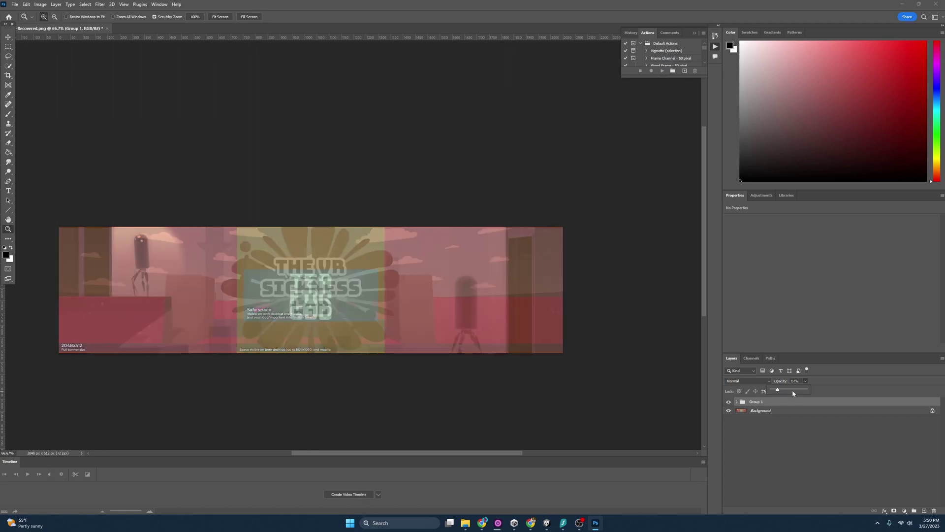
left_click_drag(793, 389, 810, 390)
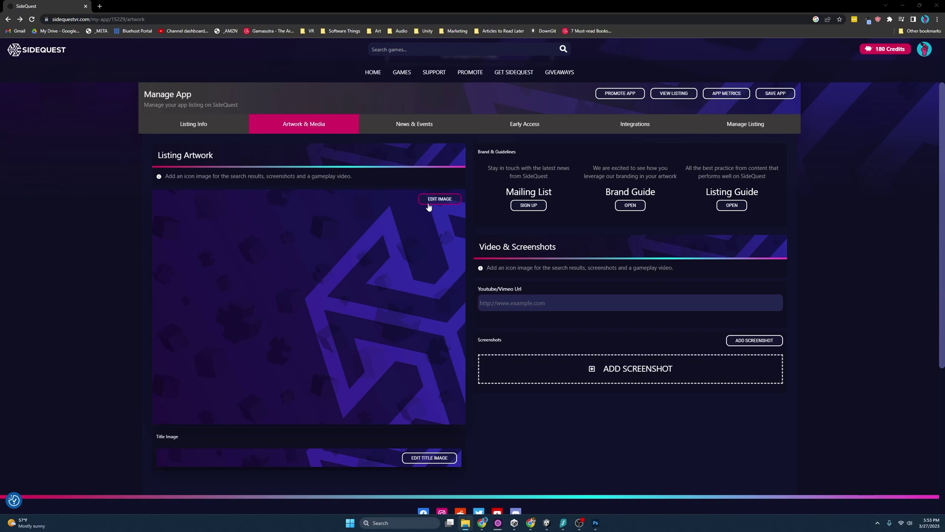
- Upload Banner-Recovered.png as both the listing image and the title image
left_click(437, 206)
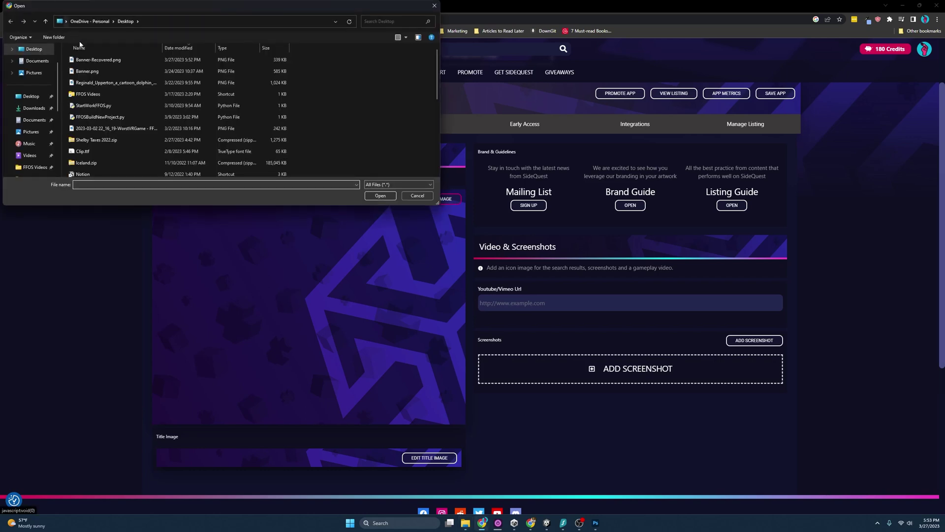
left_click(108, 62)
left_click(385, 195)
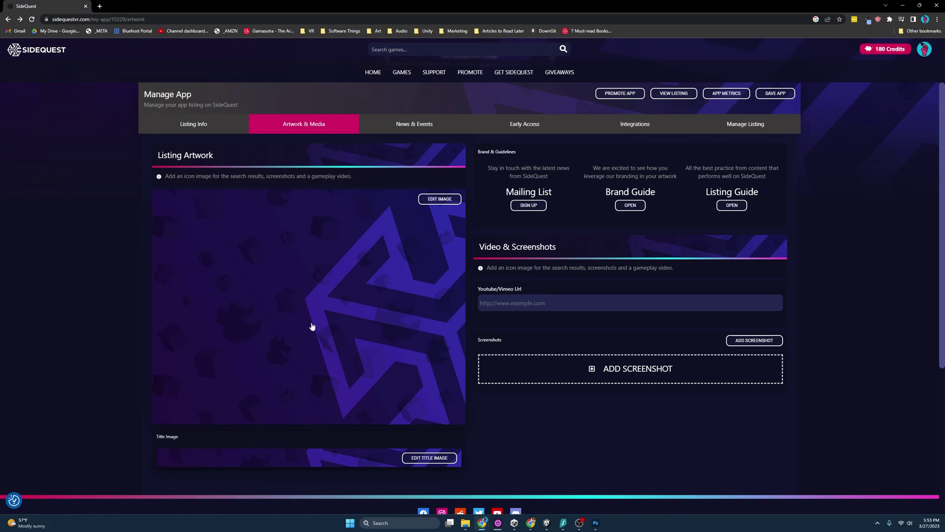
scroll(344, 340, "down", 1)
left_click(429, 423)
left_click(98, 60)
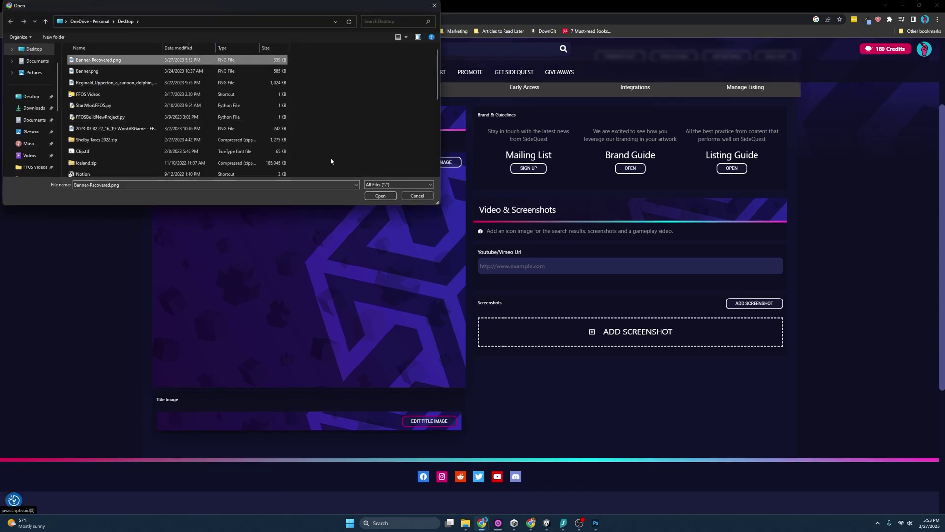
left_click(380, 196)
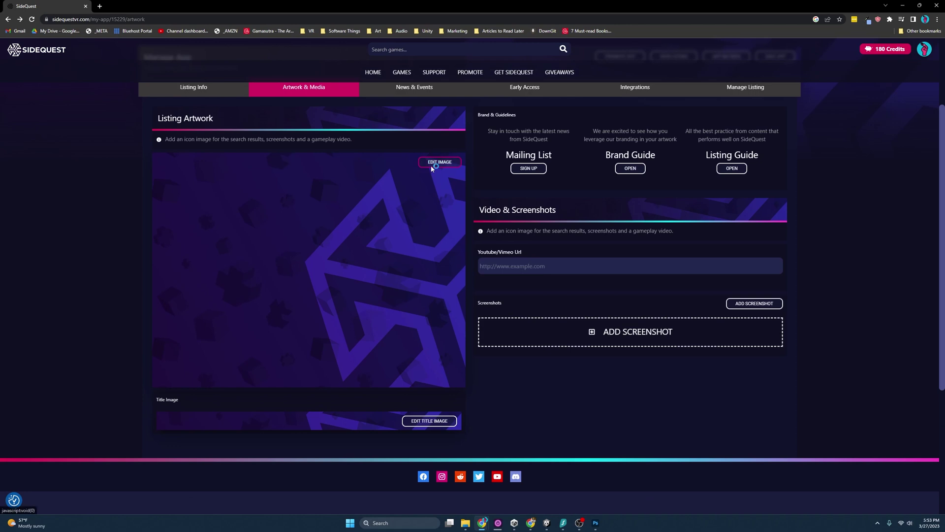
left_click(431, 164)
double_click(91, 59)
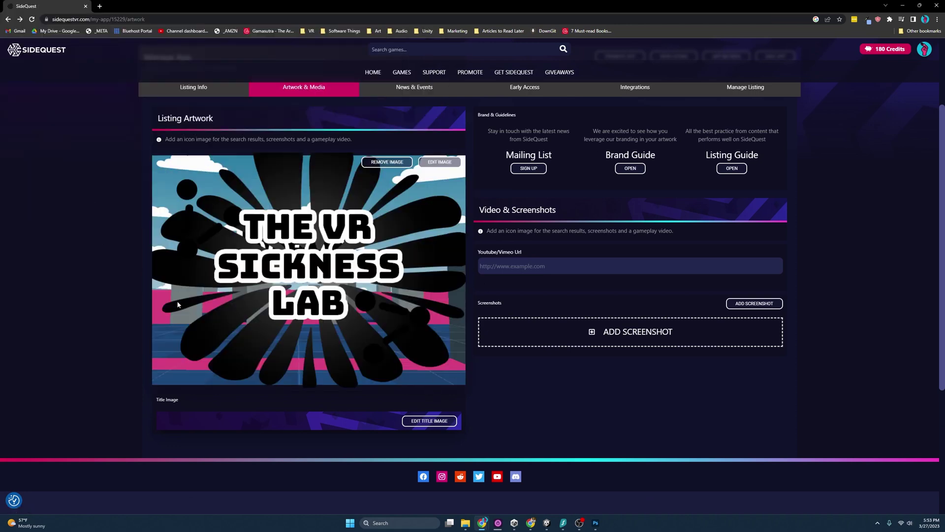
left_click(445, 420)
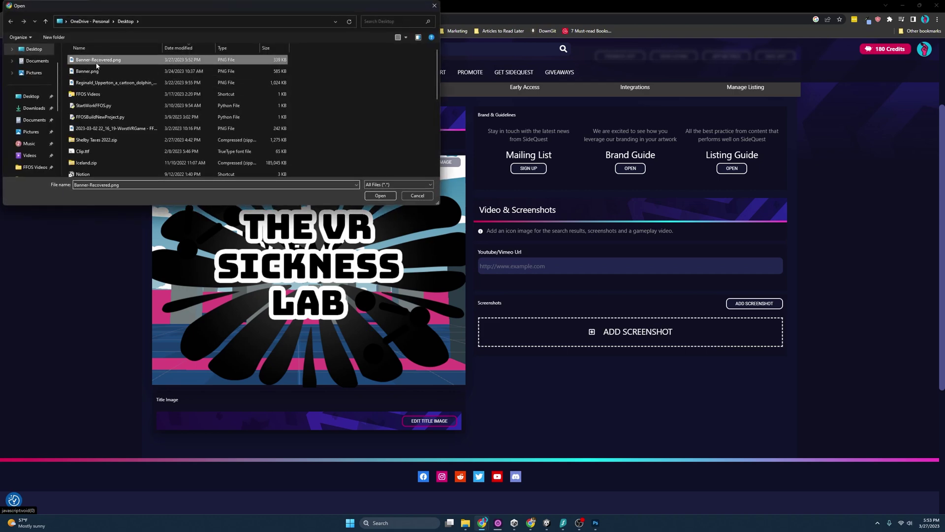
left_click(381, 195)
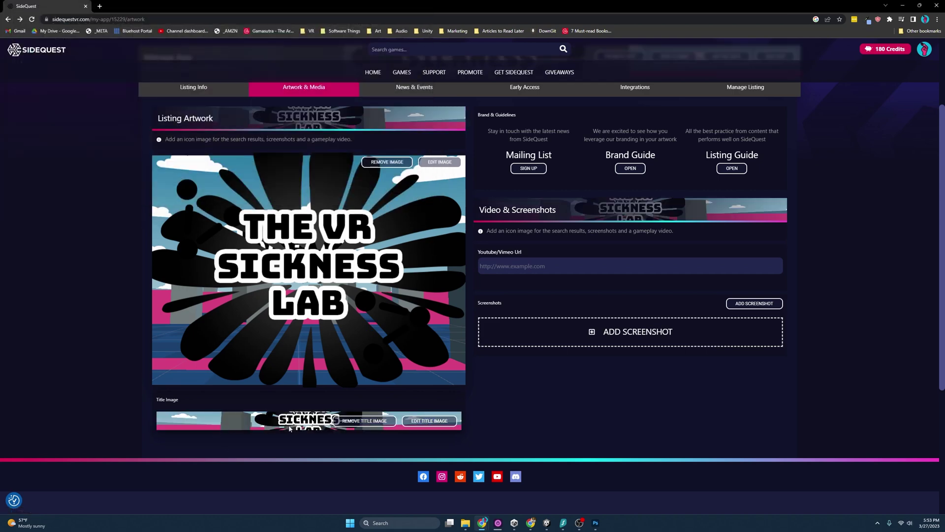
- Set Banner.png as the background image and go back to Listing Info
scroll(458, 227, "up", 3)
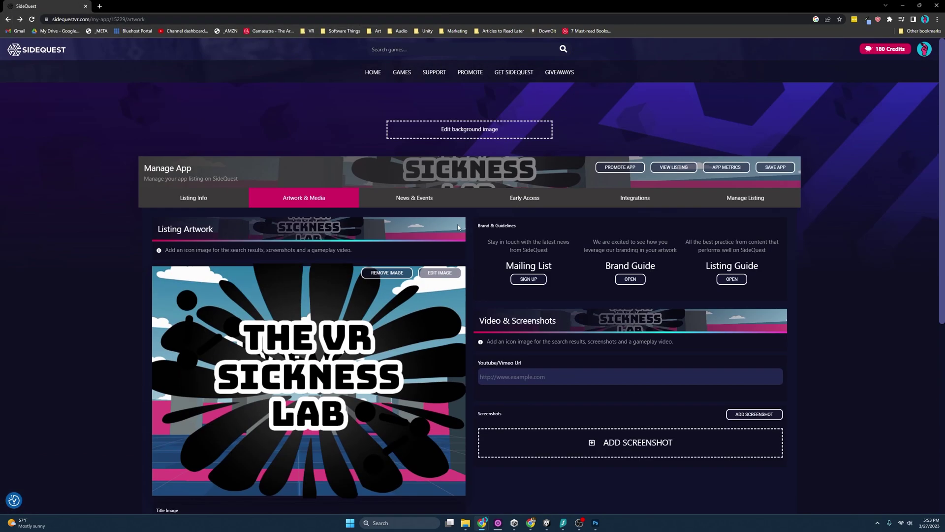
left_click(455, 132)
left_click(117, 71)
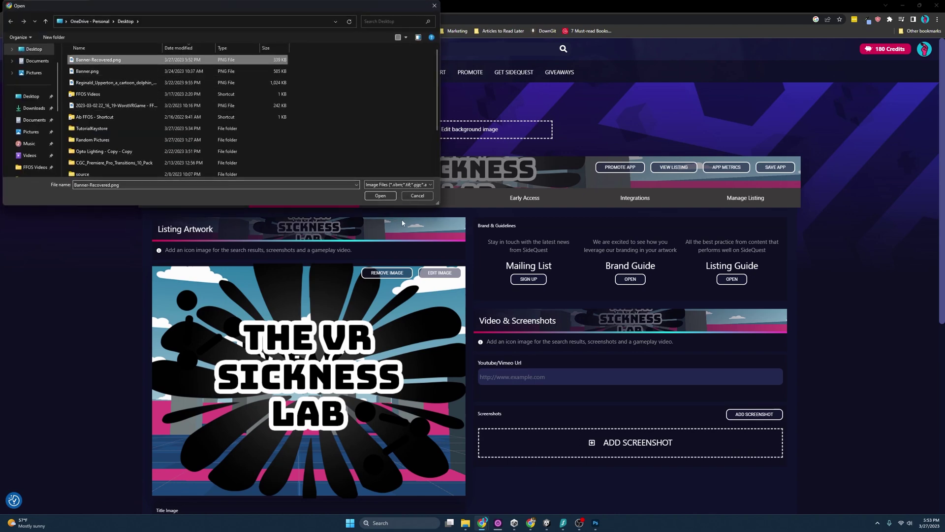
left_click(381, 196)
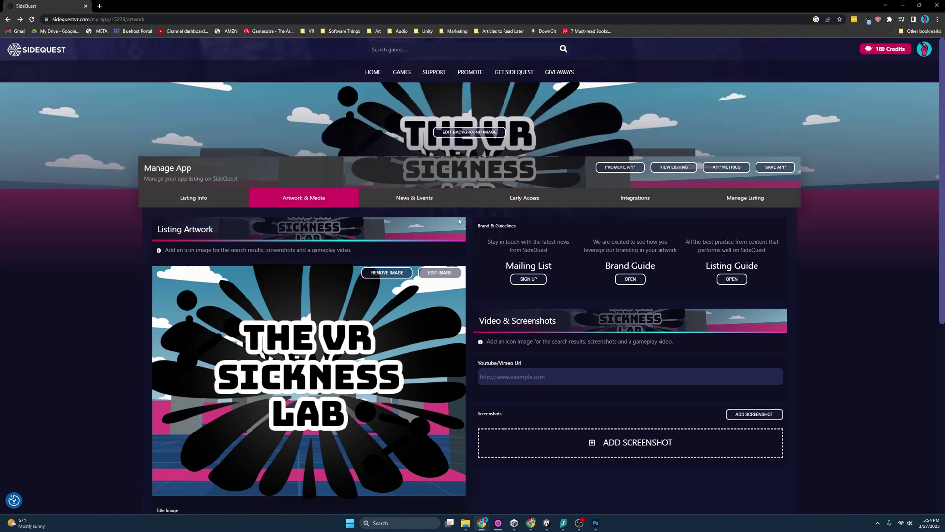
left_click(193, 198)
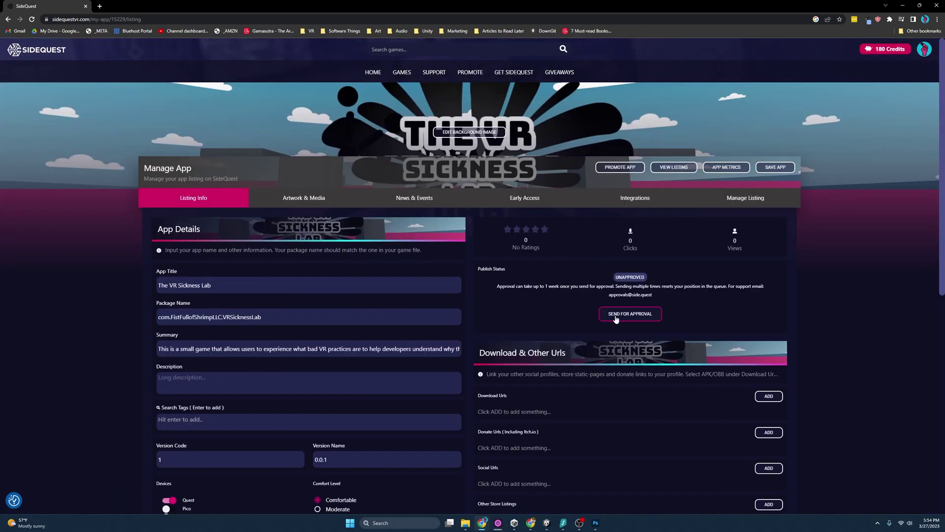
left_click(617, 316)
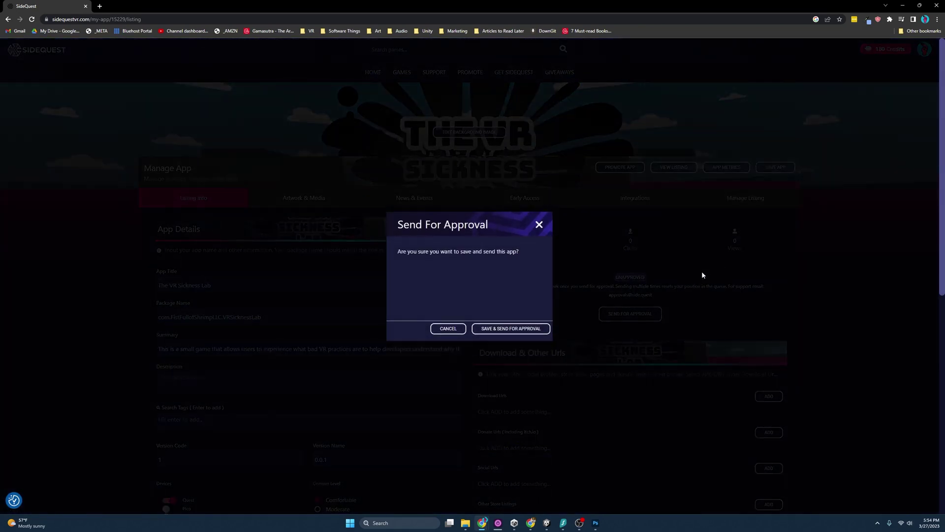
triple_click(541, 226)
left_click(541, 225)
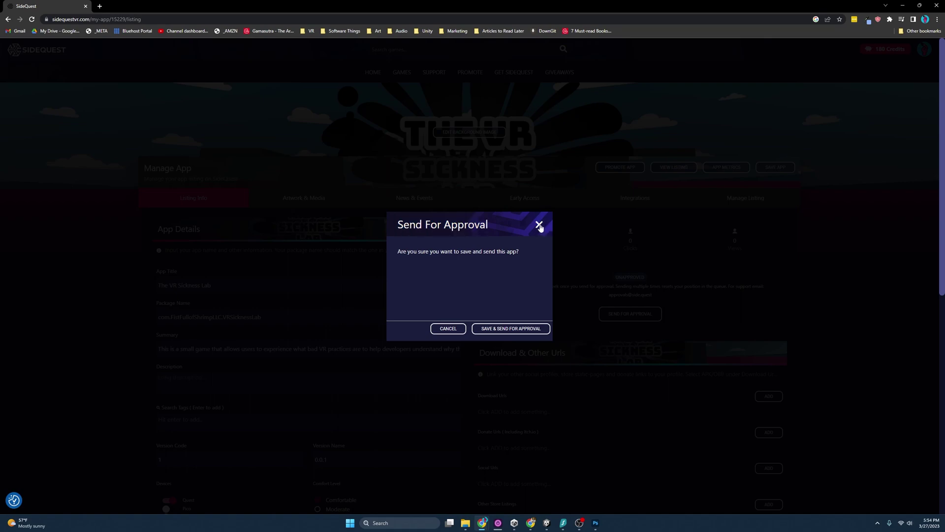